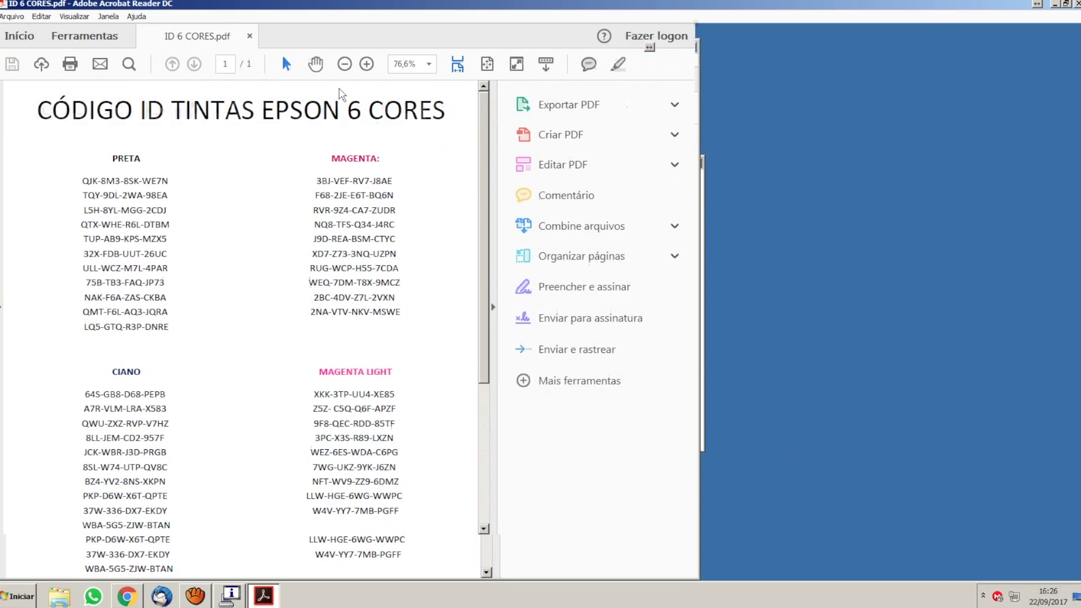
Step: Review the ink ID codes for the six Epson colors in the ID 6 CORES document and close it
{"action": "scroll", "coordinate": [349, 166], "scroll_direction": "down", "scroll_amount": 10}
{"action": "scroll", "coordinate": [349, 167], "scroll_direction": "up", "scroll_amount": 2}
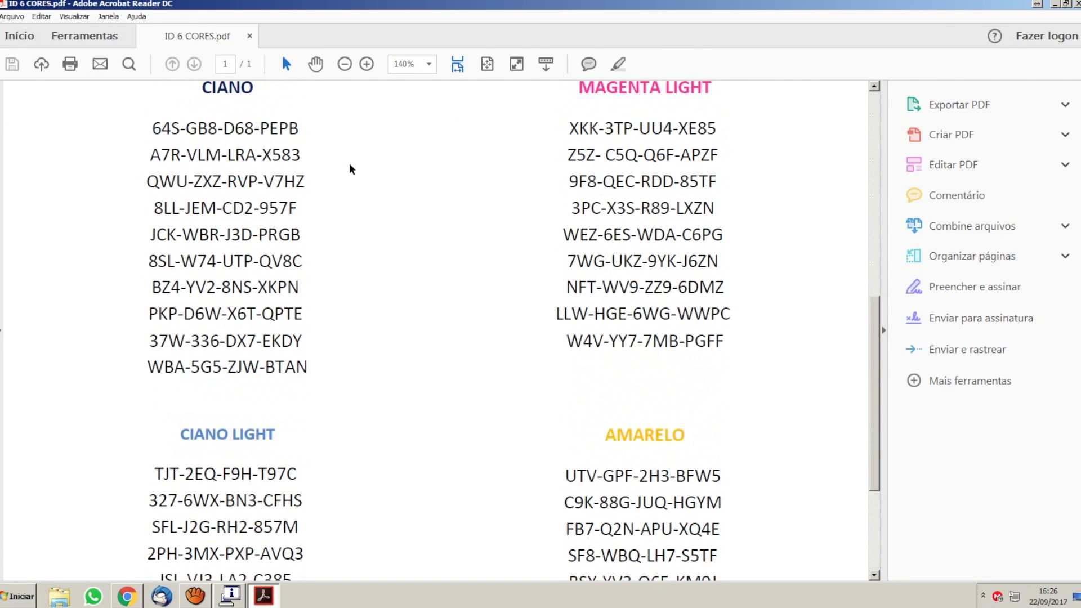
{"action": "scroll", "coordinate": [360, 171], "scroll_direction": "up", "scroll_amount": 8}
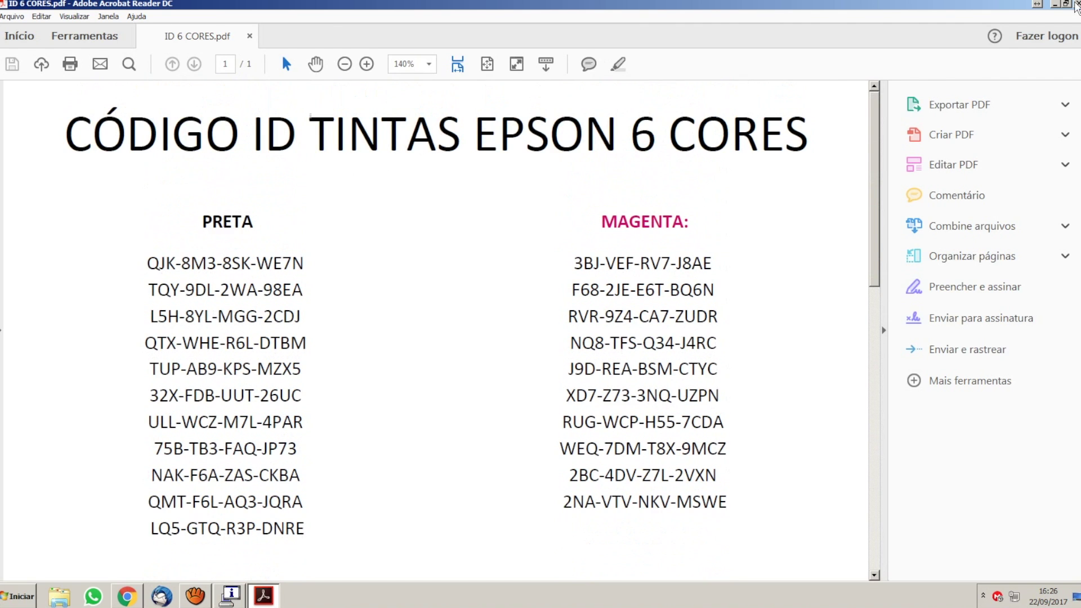
{"action": "left_click", "coordinate": [1075, 5]}
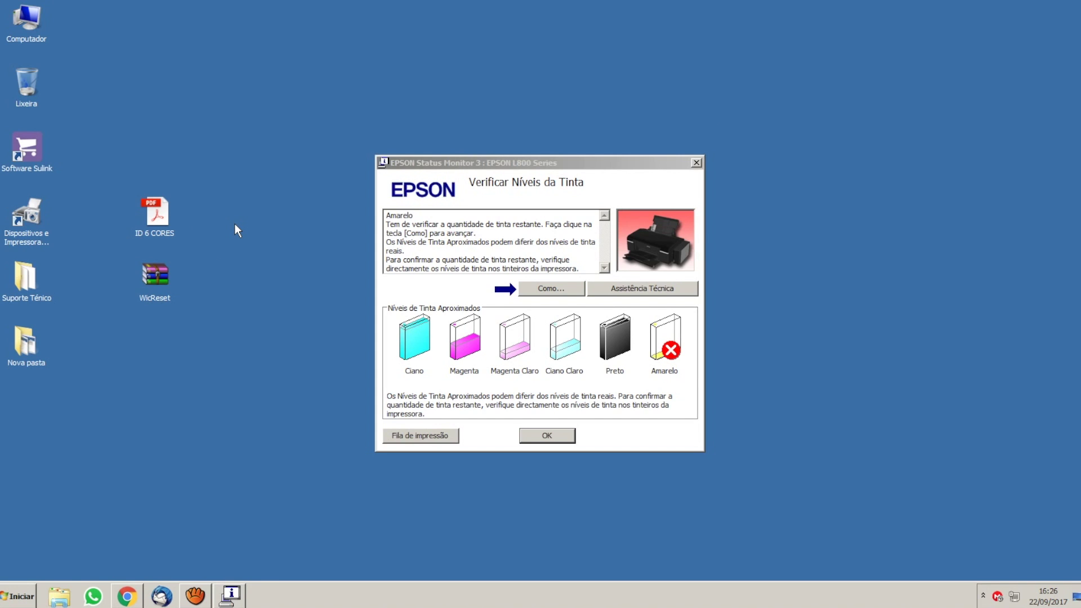
Step: Check the guidance offered for the yellow ink warning in the Epson status monitor and decline the MyEpson Portal installation
{"action": "left_click", "coordinate": [241, 596]}
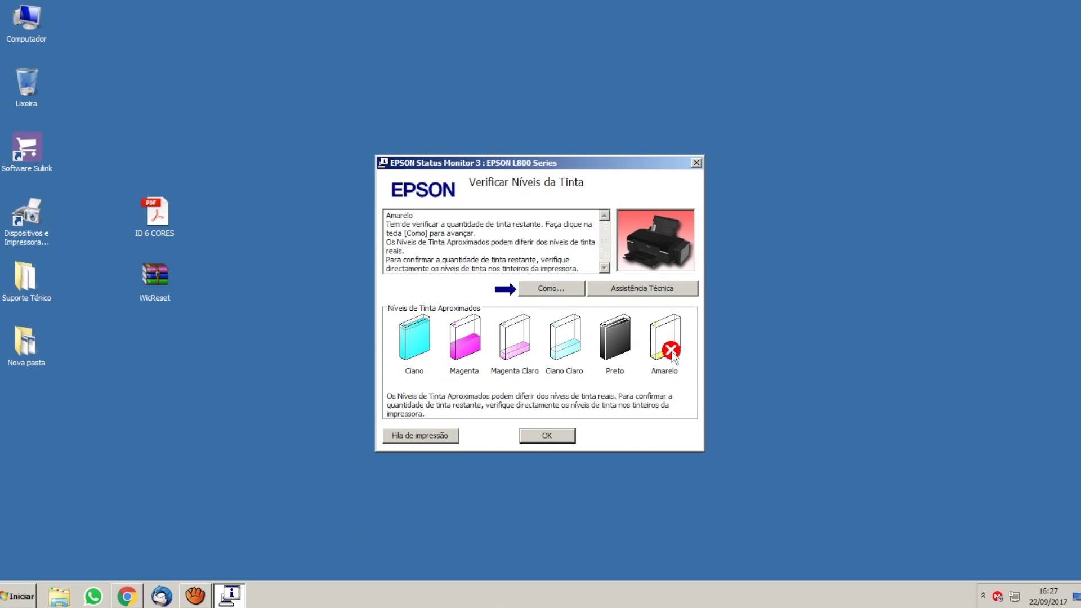
{"action": "left_click", "coordinate": [536, 291]}
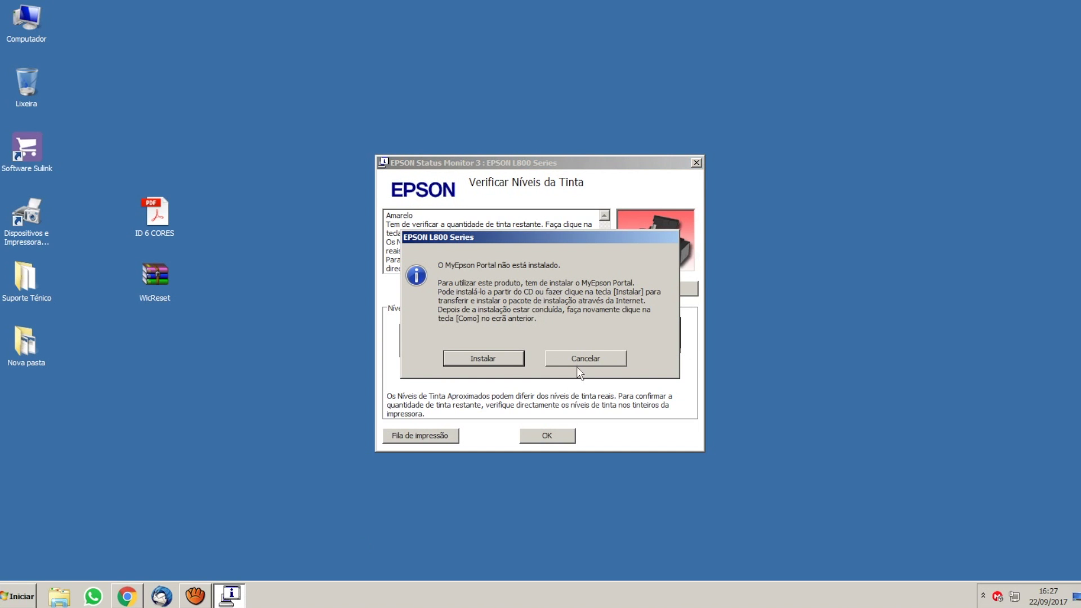
{"action": "left_click", "coordinate": [613, 361]}
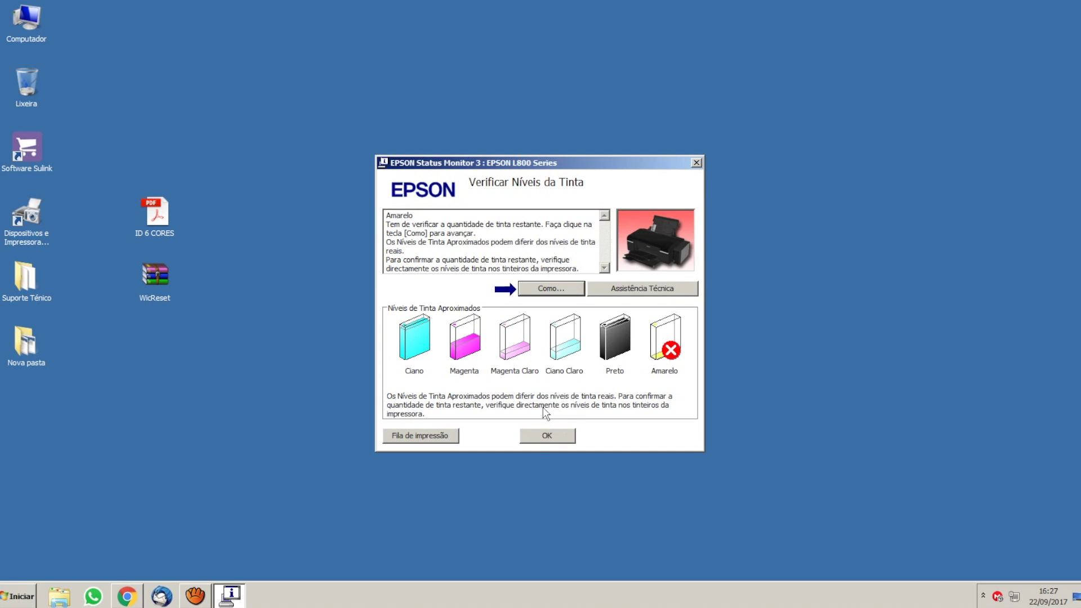
{"action": "left_click", "coordinate": [251, 271]}
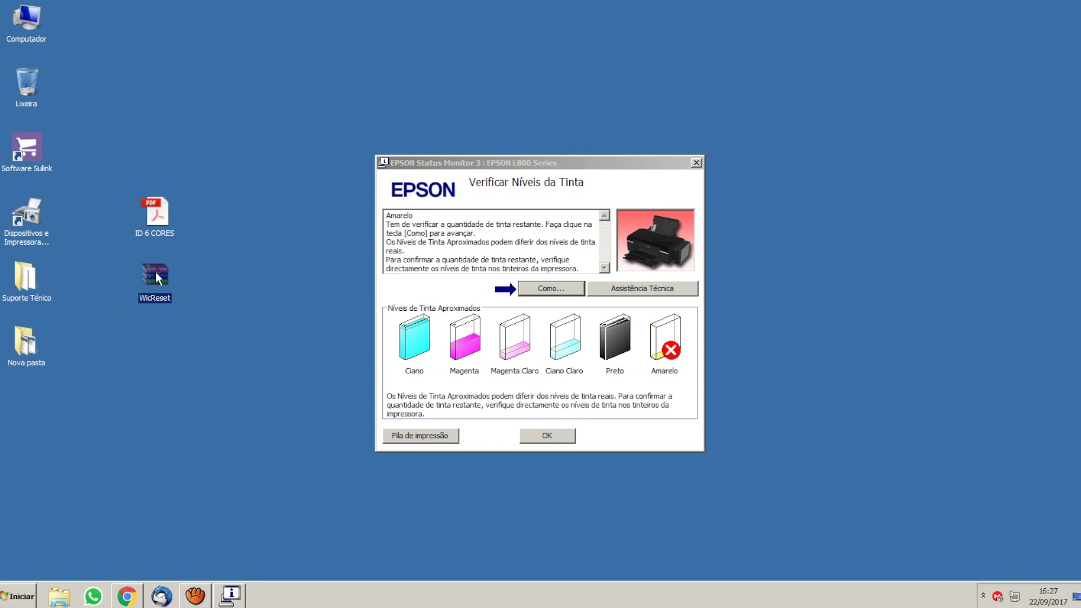
Step: Switch to Chrome and open the Epson Utilitários download category under Impressoras e Copiadoras on the Sulink forum
{"action": "left_click", "coordinate": [136, 595]}
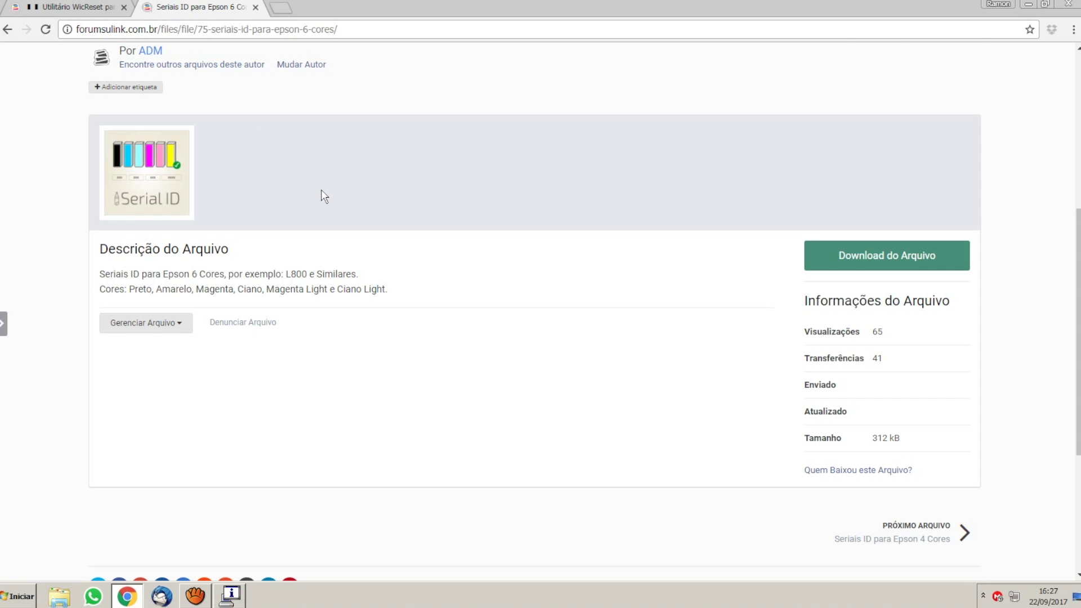
{"action": "scroll", "coordinate": [324, 197], "scroll_direction": "up", "scroll_amount": 6}
{"action": "left_click", "coordinate": [229, 262]}
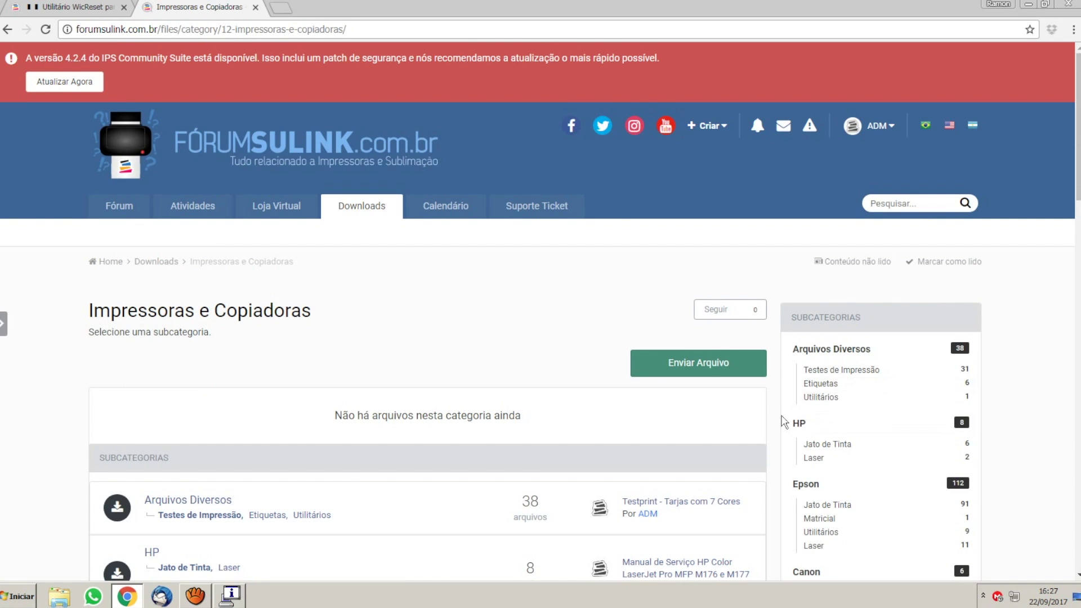
{"action": "scroll", "coordinate": [783, 420], "scroll_direction": "down", "scroll_amount": 5}
{"action": "scroll", "coordinate": [251, 324], "scroll_direction": "down", "scroll_amount": 2}
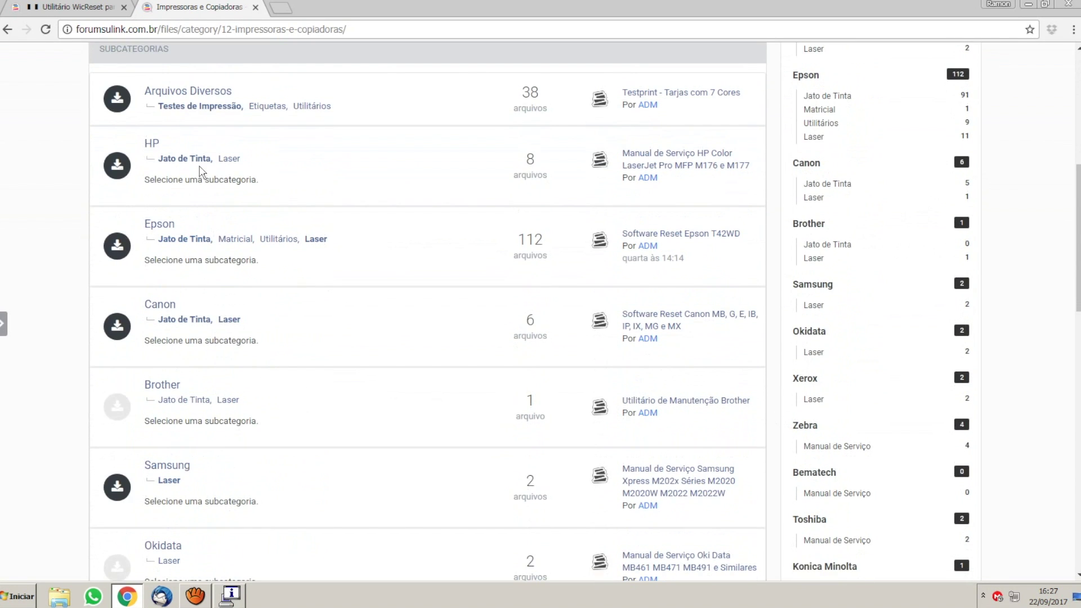
{"action": "left_click", "coordinate": [280, 241]}
Step: Open the "Utilitário WicReset para Windows 32/64bits" file page and preview its first screenshot
{"action": "scroll", "coordinate": [228, 332], "scroll_direction": "down", "scroll_amount": 3}
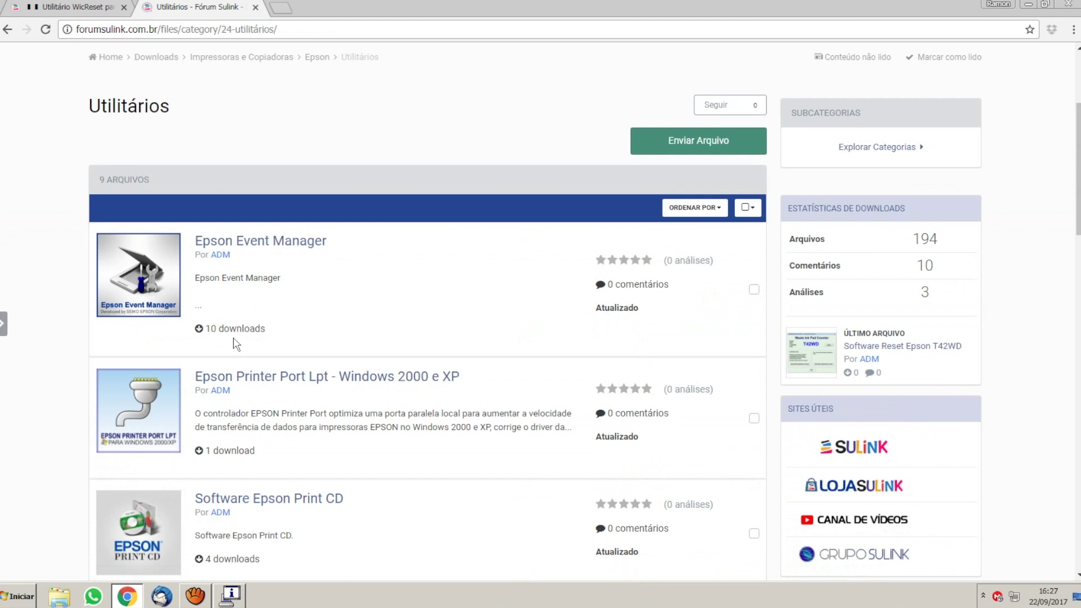
{"action": "scroll", "coordinate": [235, 353], "scroll_direction": "down", "scroll_amount": 2}
{"action": "scroll", "coordinate": [314, 260], "scroll_direction": "down", "scroll_amount": 3}
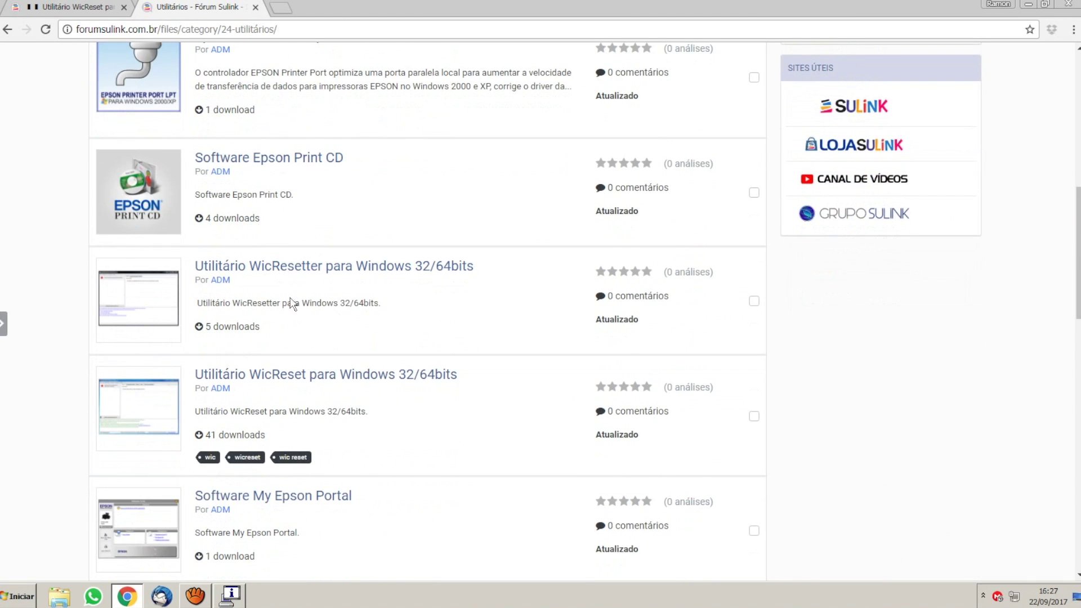
{"action": "left_click", "coordinate": [226, 384]}
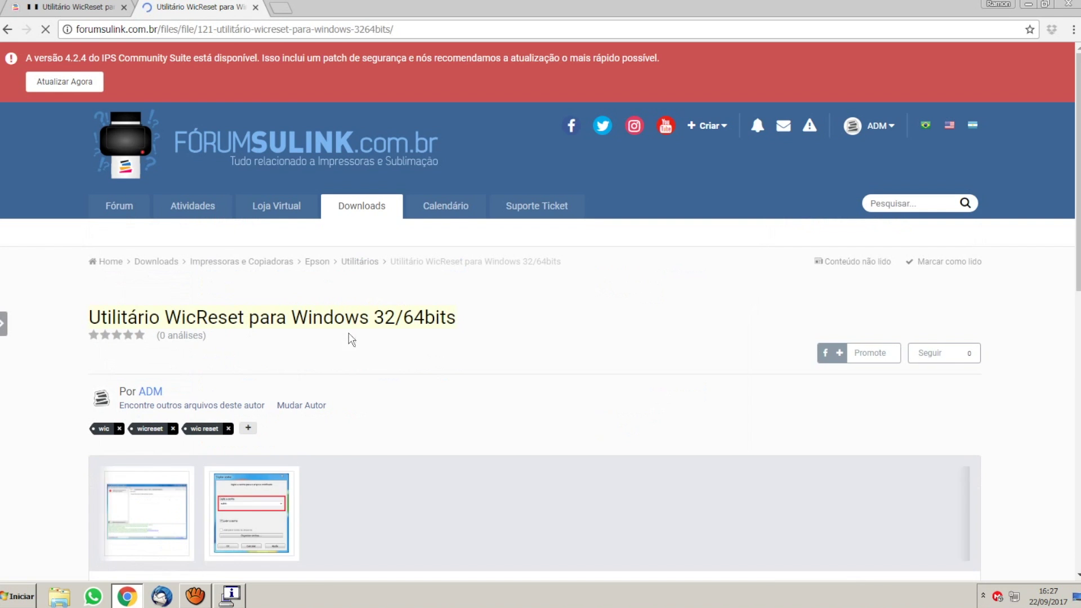
{"action": "scroll", "coordinate": [360, 394], "scroll_direction": "down", "scroll_amount": 5}
{"action": "left_click", "coordinate": [184, 236]}
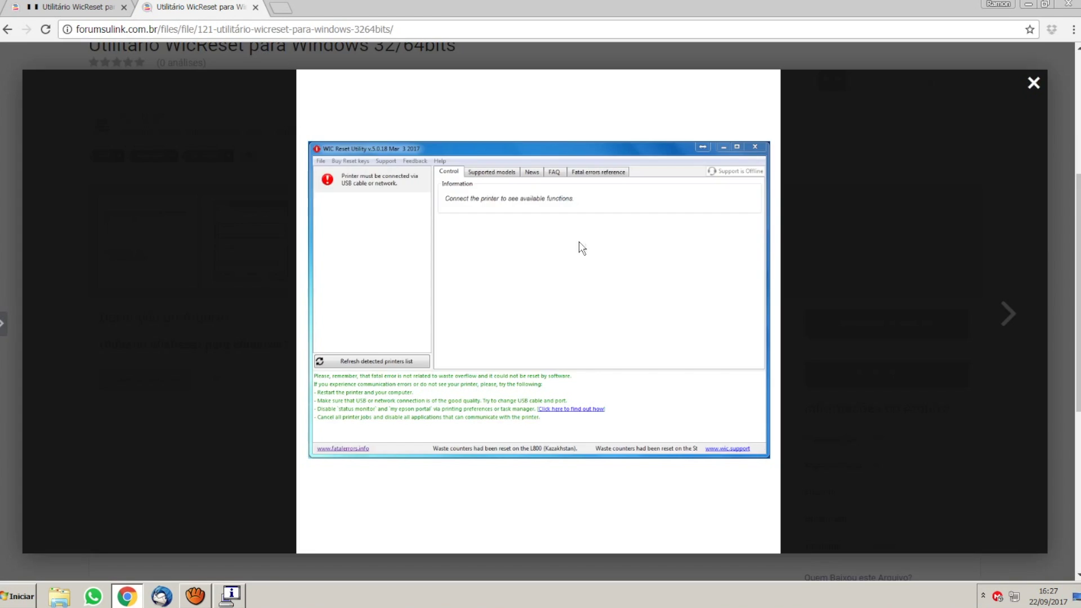
{"action": "left_click", "coordinate": [1033, 83]}
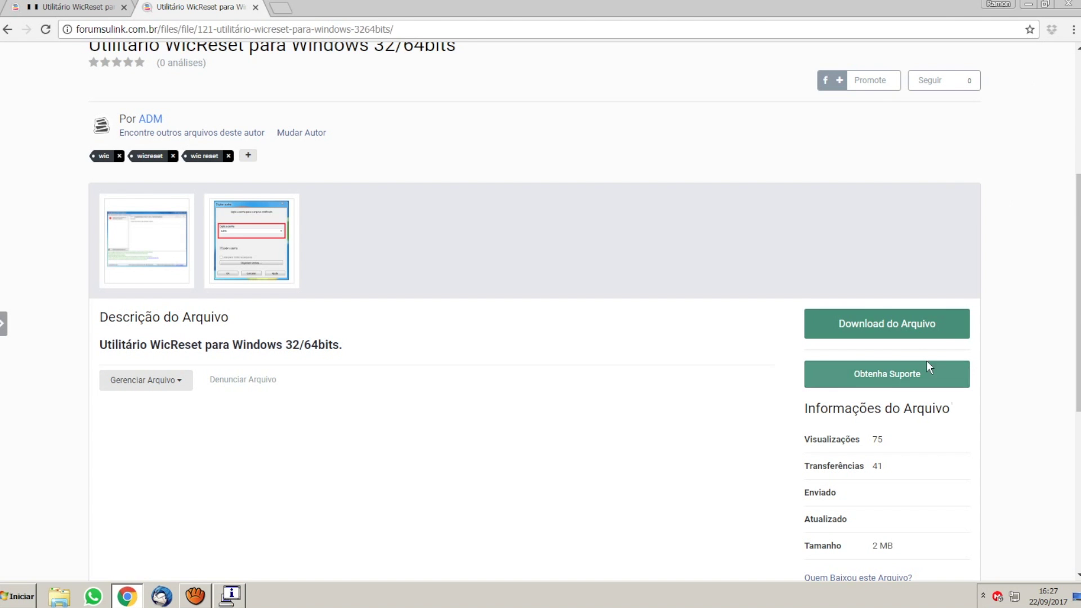
{"action": "left_click", "coordinate": [1074, 600]}
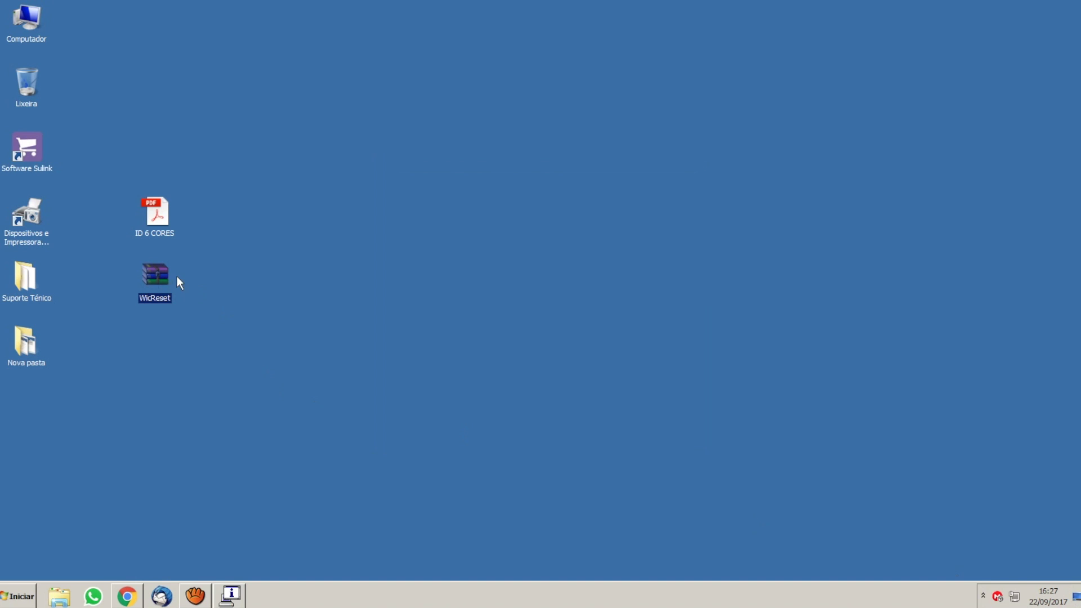
{"action": "key", "text": "super+d"}
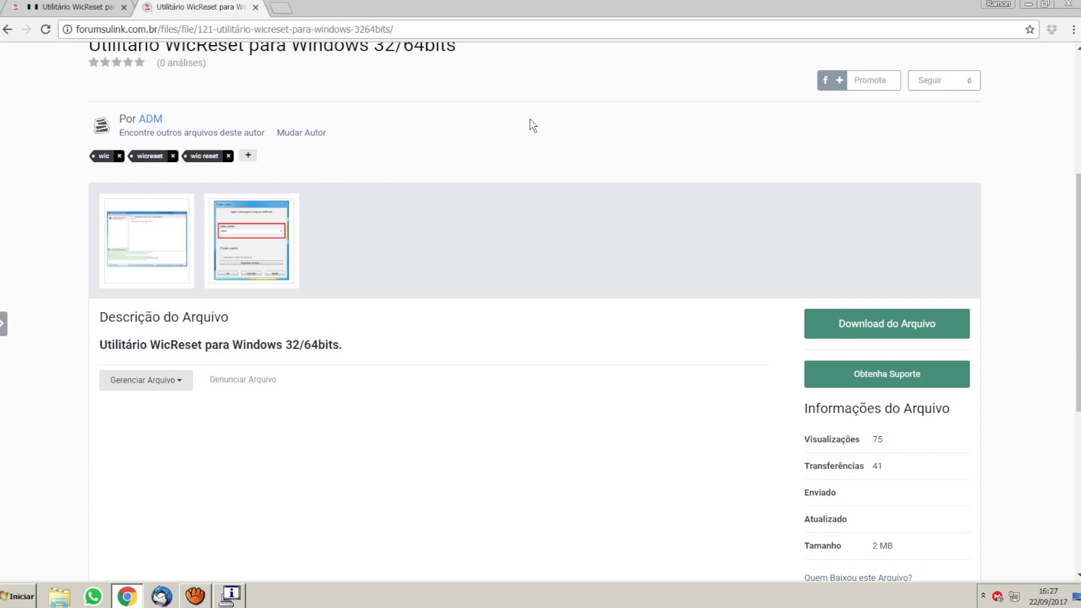
{"action": "scroll", "coordinate": [714, 351], "scroll_direction": "up", "scroll_amount": 5}
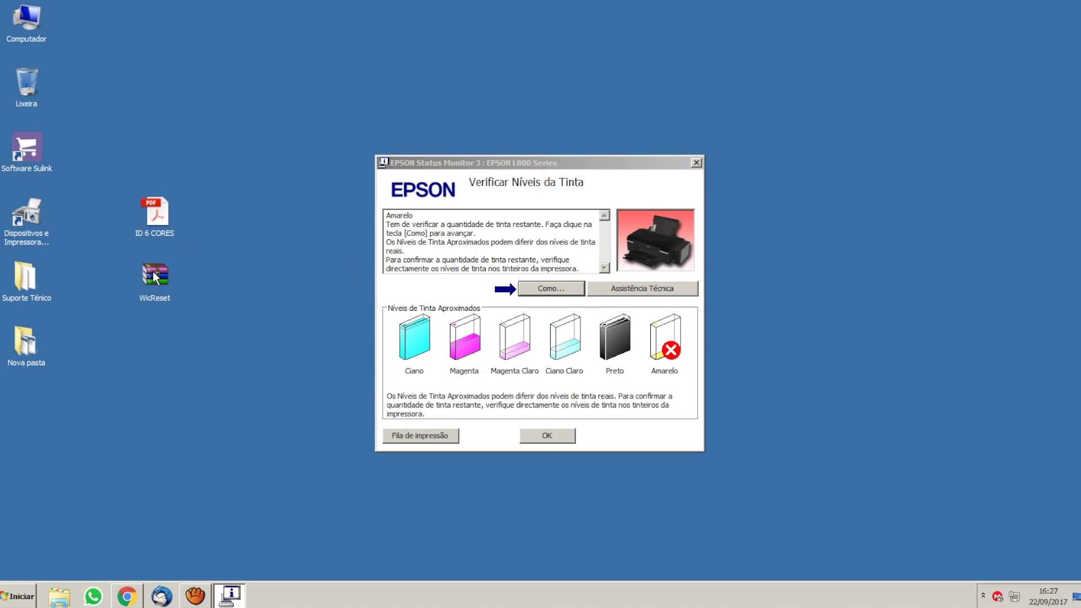
Step: Extract the WicReset archive onto the desktop with the archive password and place the extracted folder below the archive
{"action": "right_click", "coordinate": [153, 274]}
{"action": "left_click", "coordinate": [204, 314]}
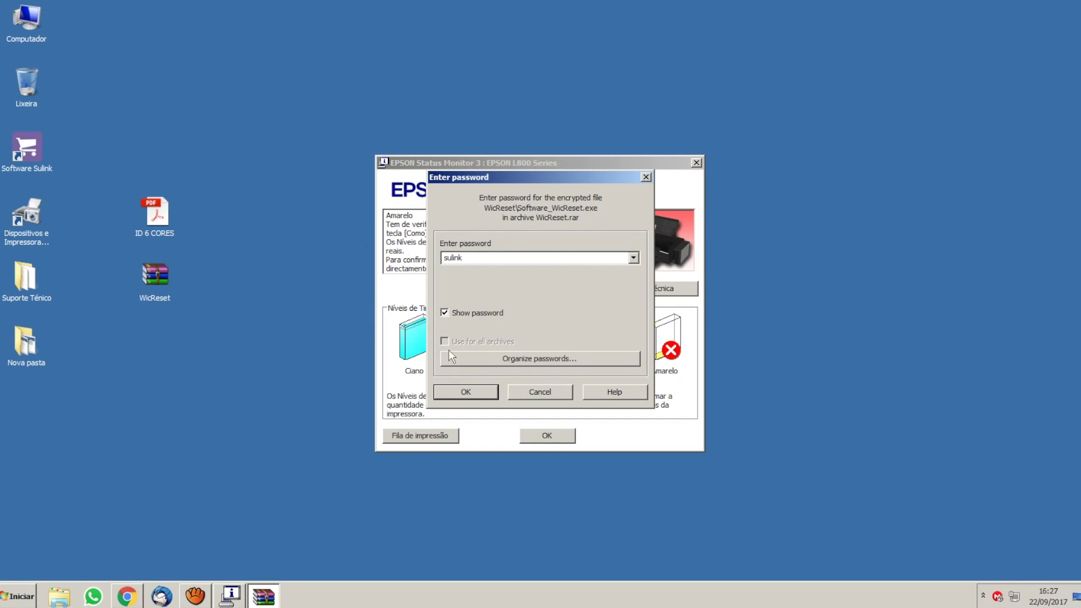
{"action": "left_click", "coordinate": [482, 393]}
{"action": "left_click_drag", "start_coordinate": [26, 407], "coordinate": [170, 353]}
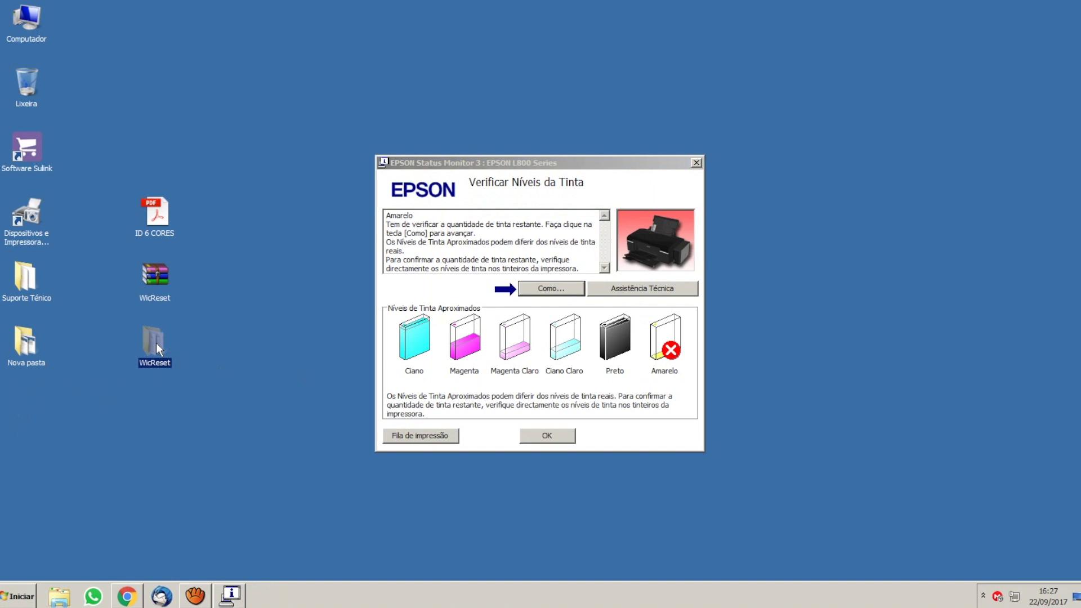
Step: Run the Software_WicReset installer from the extracted WicReset folder and close the folder window
{"action": "double_click", "coordinate": [157, 343]}
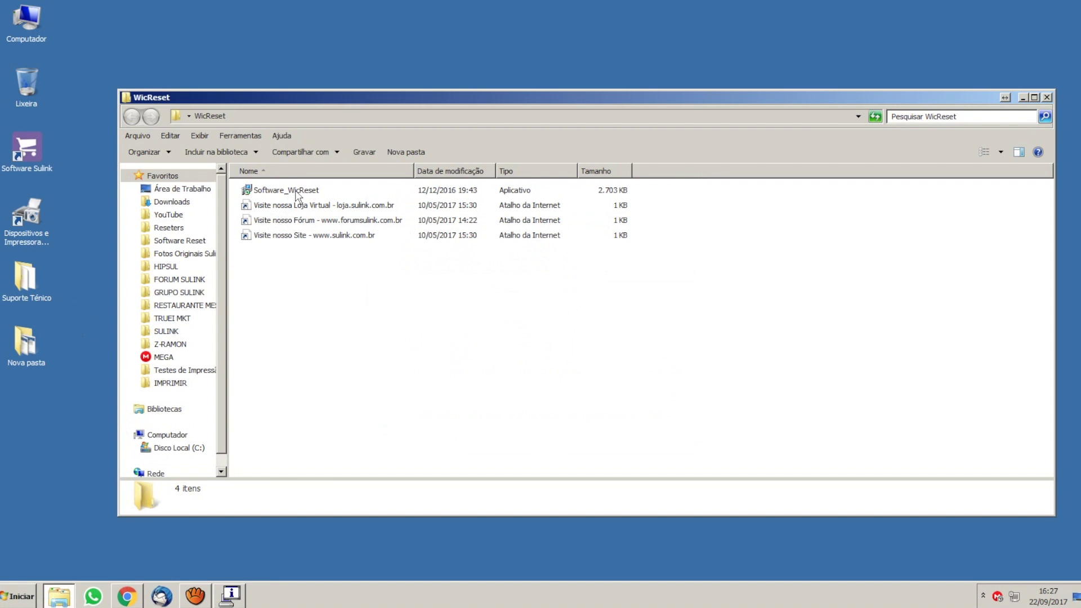
{"action": "double_click", "coordinate": [322, 194]}
{"action": "left_click", "coordinate": [600, 308]}
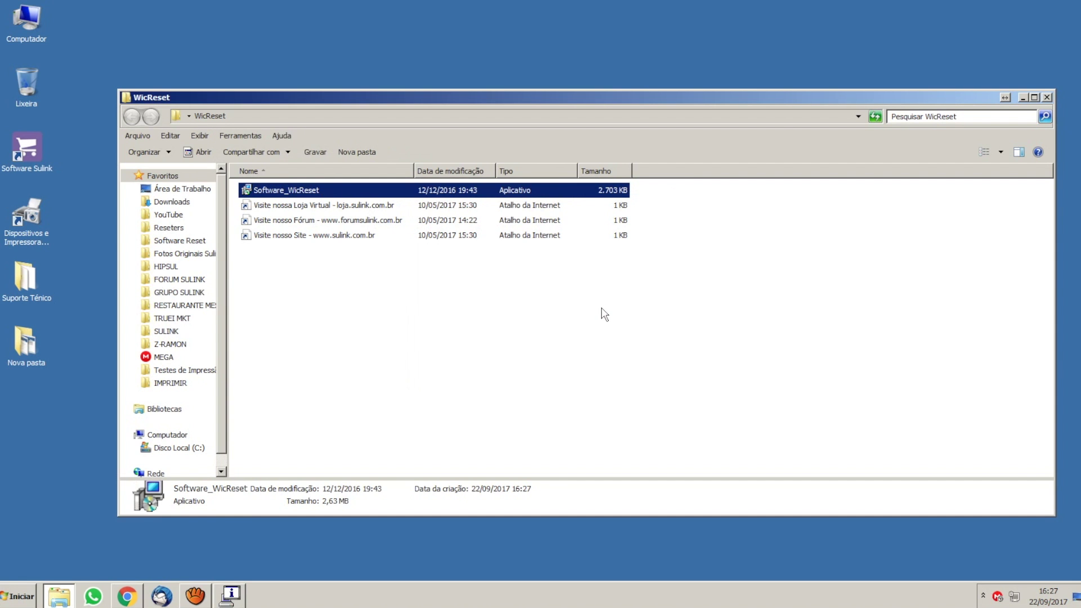
{"action": "left_click", "coordinate": [1047, 97]}
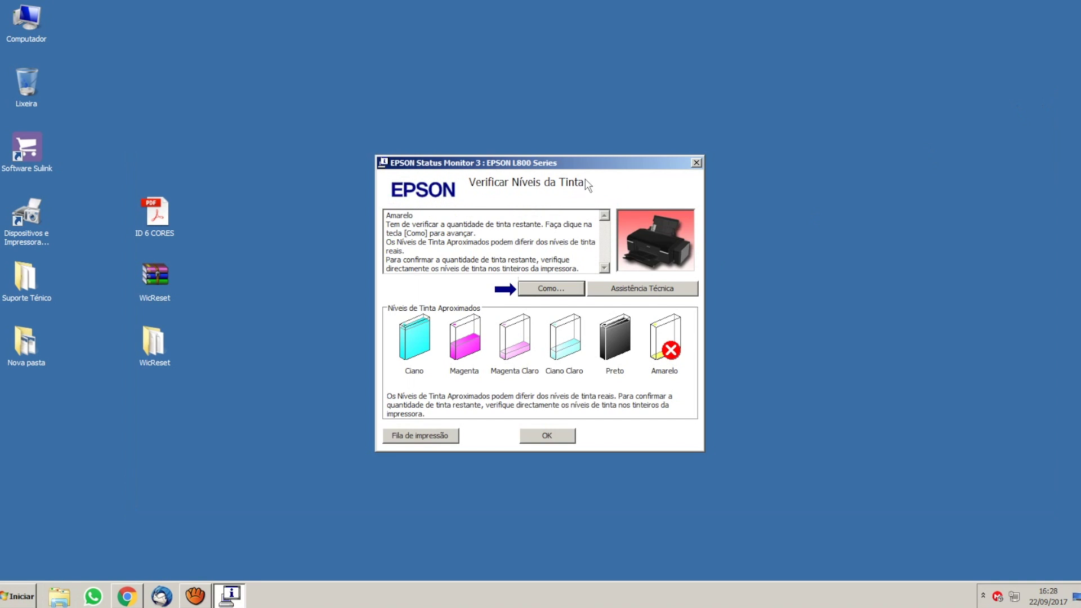
Step: Install WicReset, accepting the license agreement and adding a desktop icon, and launch the utility
{"action": "left_click_drag", "start_coordinate": [554, 169], "coordinate": [919, 48]}
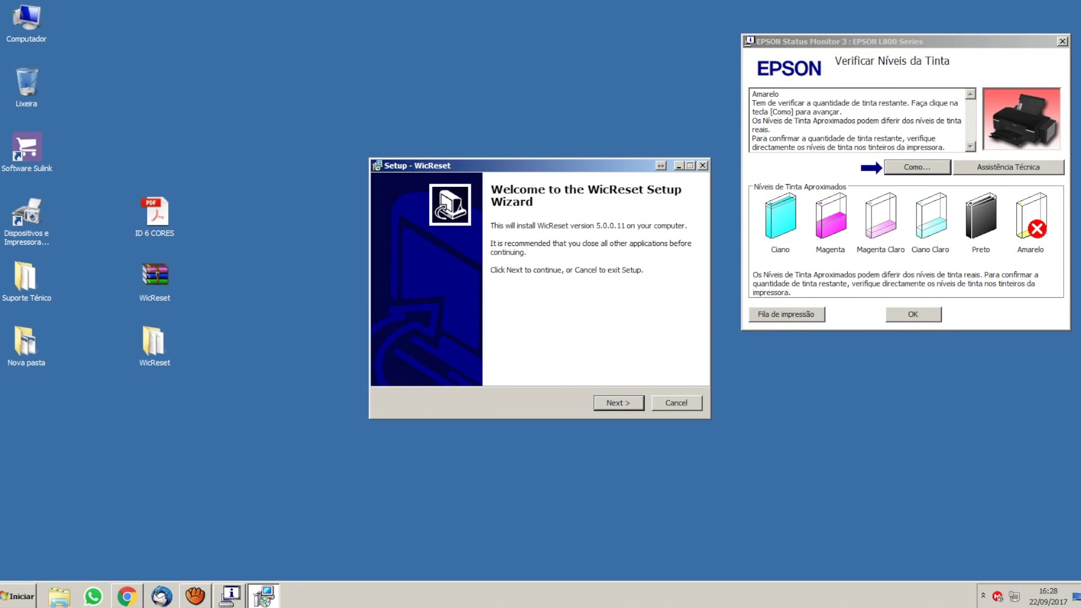
{"action": "key", "text": "Return"}
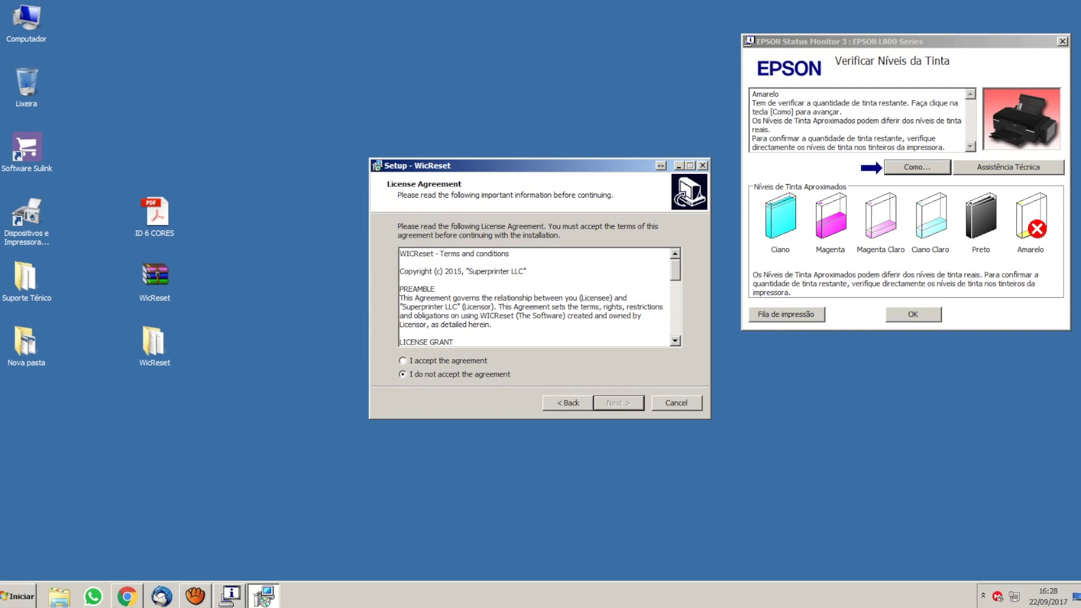
{"action": "key", "text": "Return"}
{"action": "key", "text": "Return"}
{"action": "key", "text": "Return"}
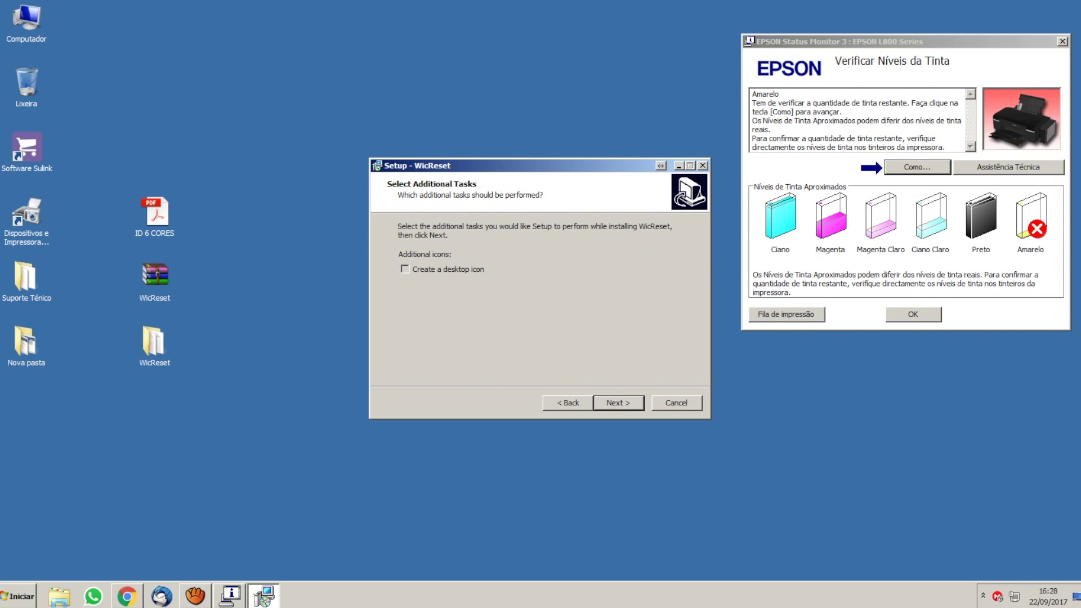
{"action": "key", "text": "Return"}
{"action": "key", "text": "Return"}
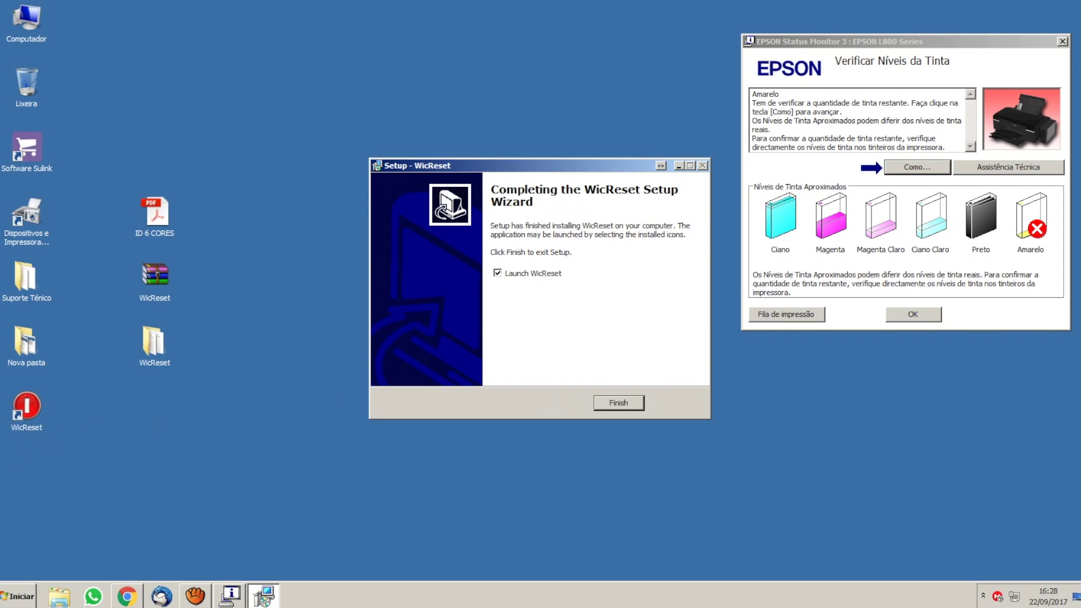
{"action": "left_click", "coordinate": [636, 405]}
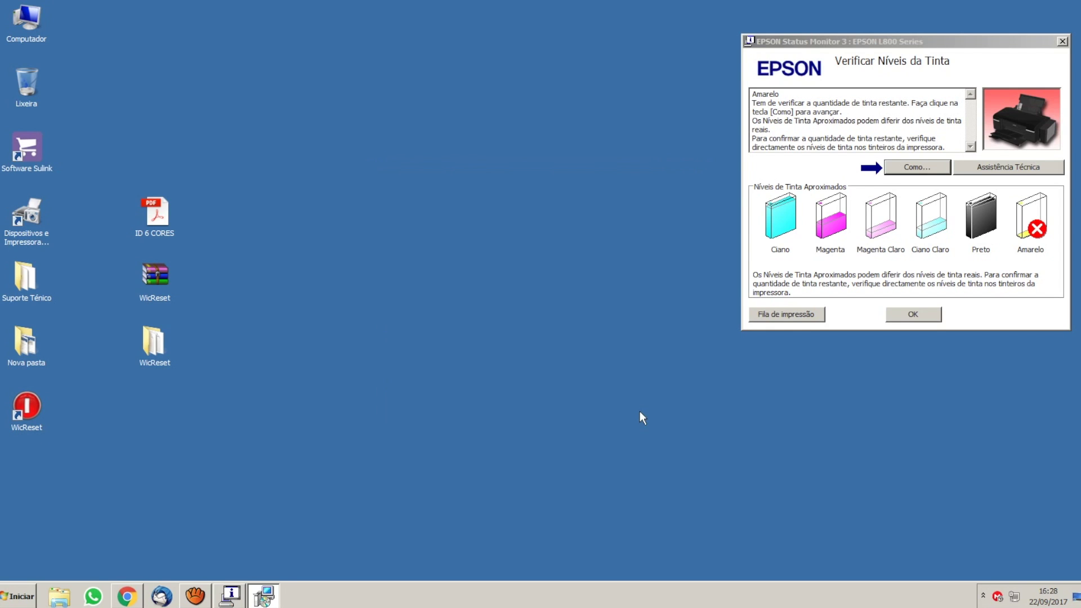
{"action": "left_click", "coordinate": [32, 417]}
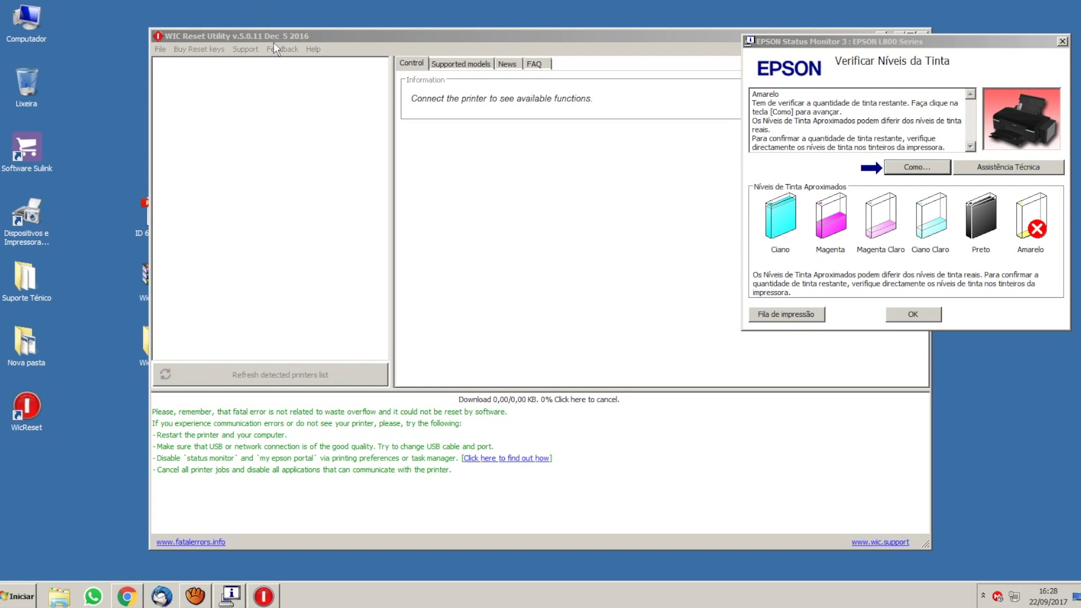
{"action": "left_click", "coordinate": [275, 36]}
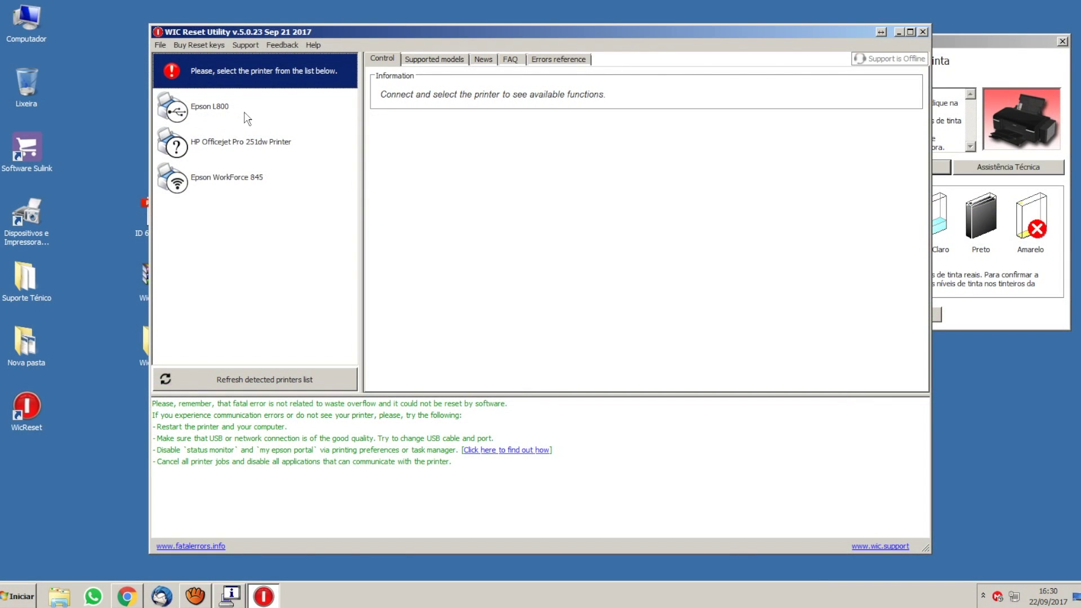
Step: Compare the functions available for the detected Epson L800, HP Officejet Pro 251dw and Epson WorkForce 845 printers
{"action": "left_click", "coordinate": [246, 118]}
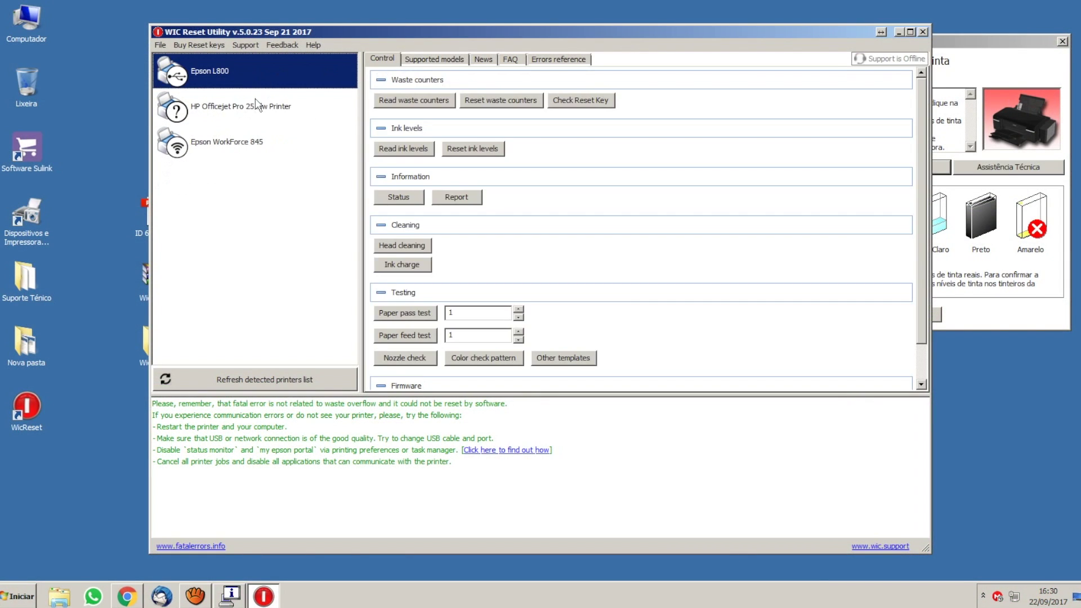
{"action": "left_click", "coordinate": [256, 101]}
{"action": "left_click", "coordinate": [252, 142]}
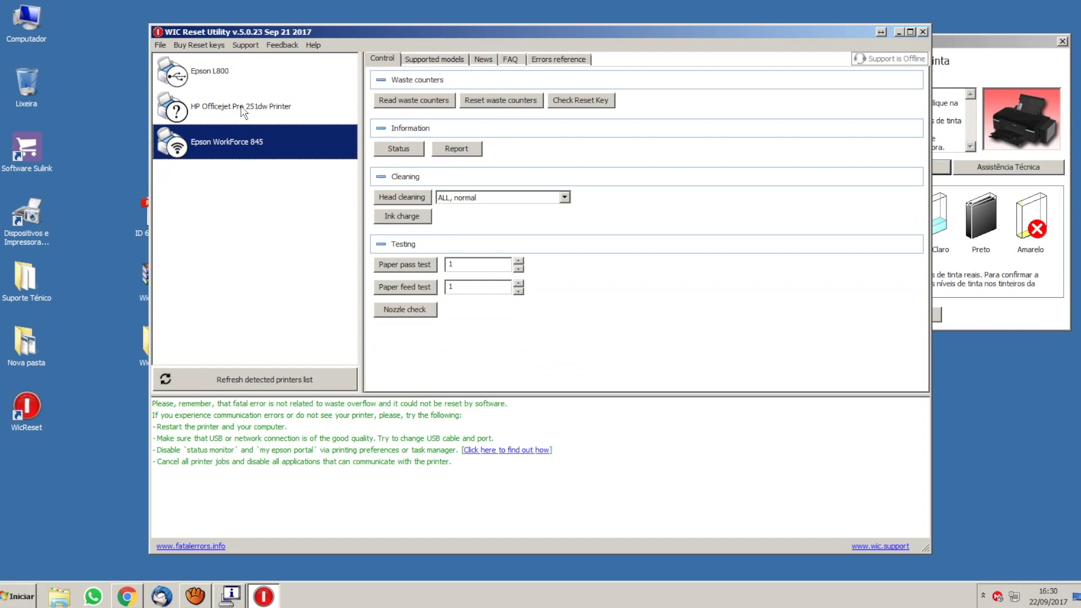
{"action": "left_click", "coordinate": [181, 109]}
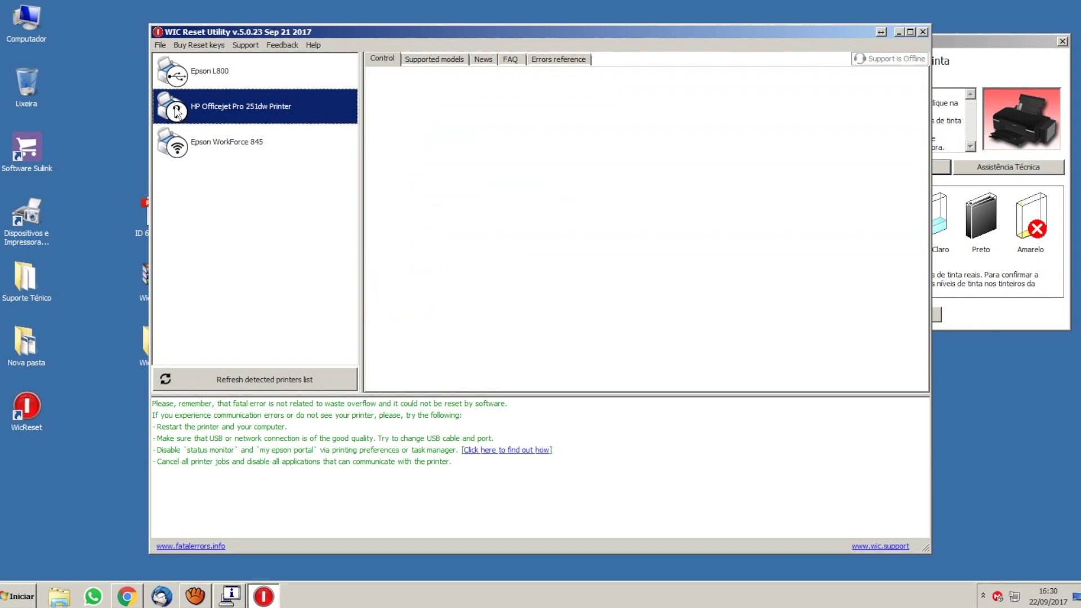
{"action": "left_click", "coordinate": [198, 82]}
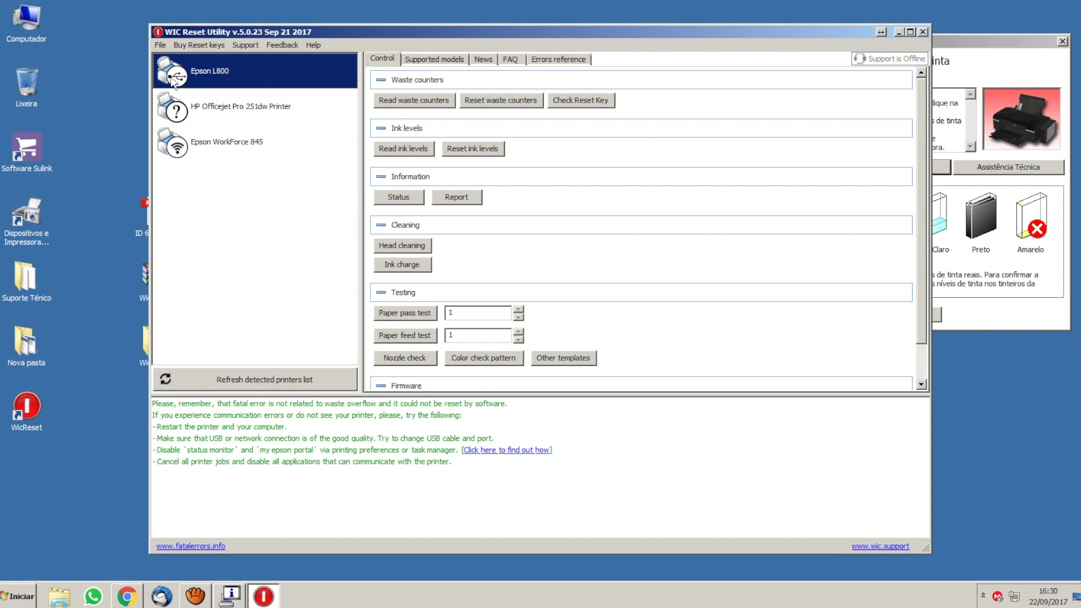
{"action": "left_click", "coordinate": [249, 156]}
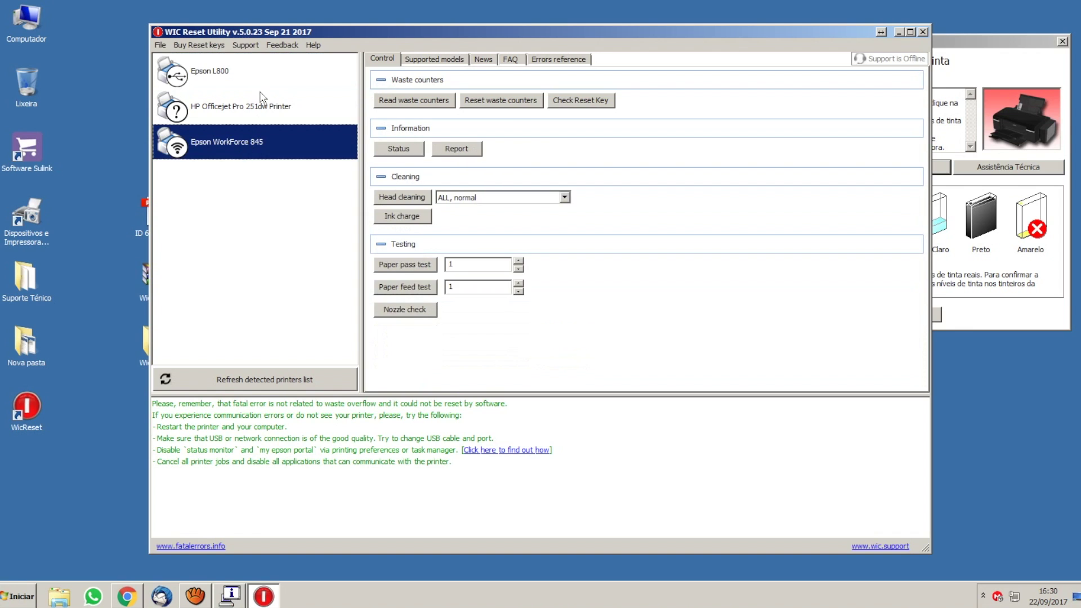
Step: Select the Epson L800 as the target printer, read its ink levels and close the readout
{"action": "left_click", "coordinate": [262, 81]}
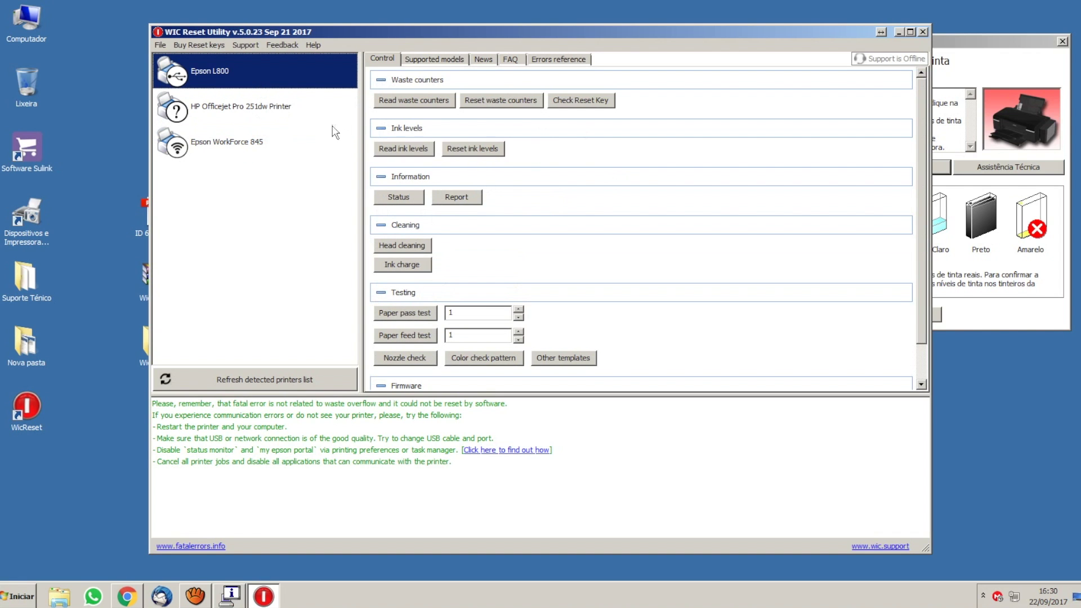
{"action": "left_click", "coordinate": [249, 148]}
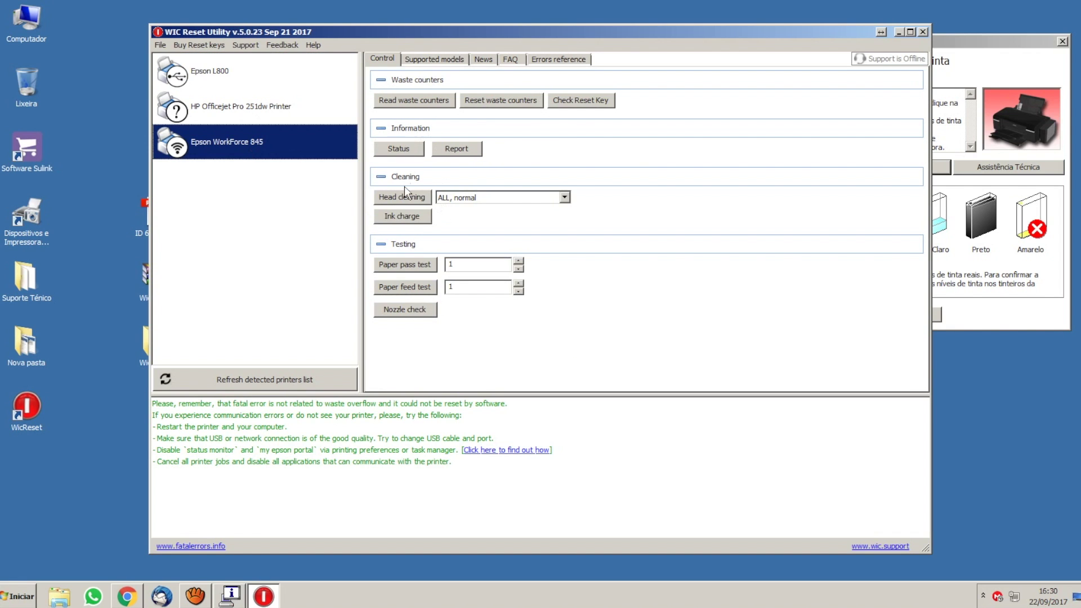
{"action": "left_click", "coordinate": [230, 67]}
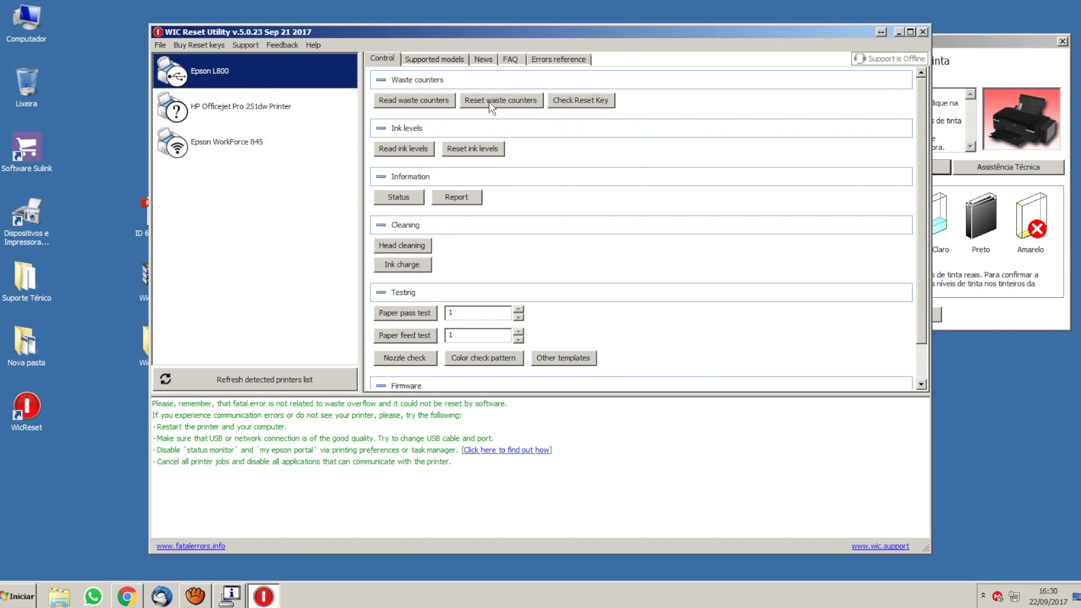
{"action": "left_click", "coordinate": [396, 149]}
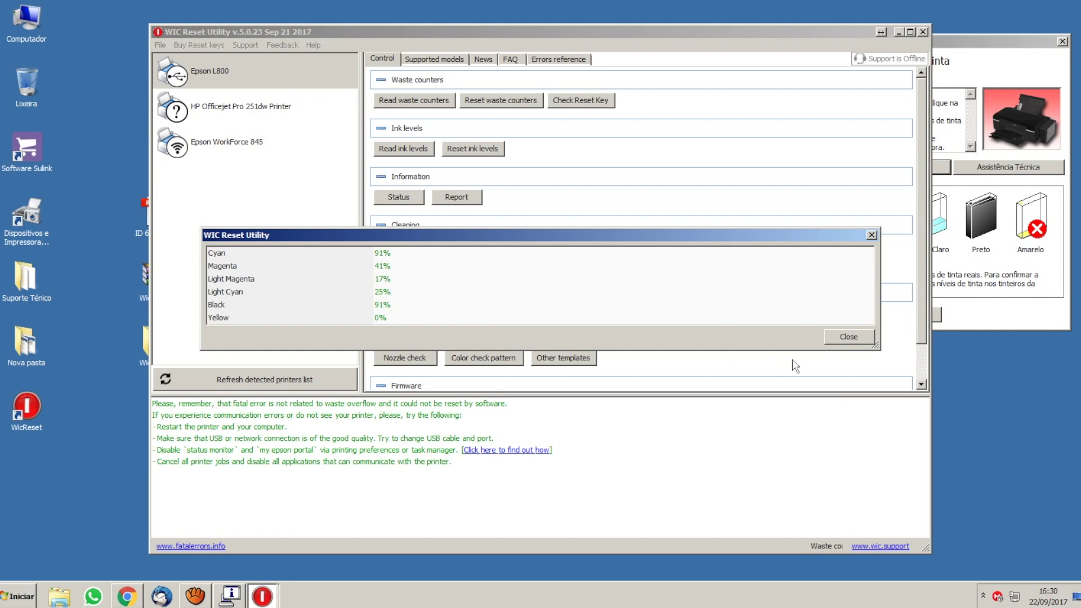
{"action": "left_click", "coordinate": [832, 336]}
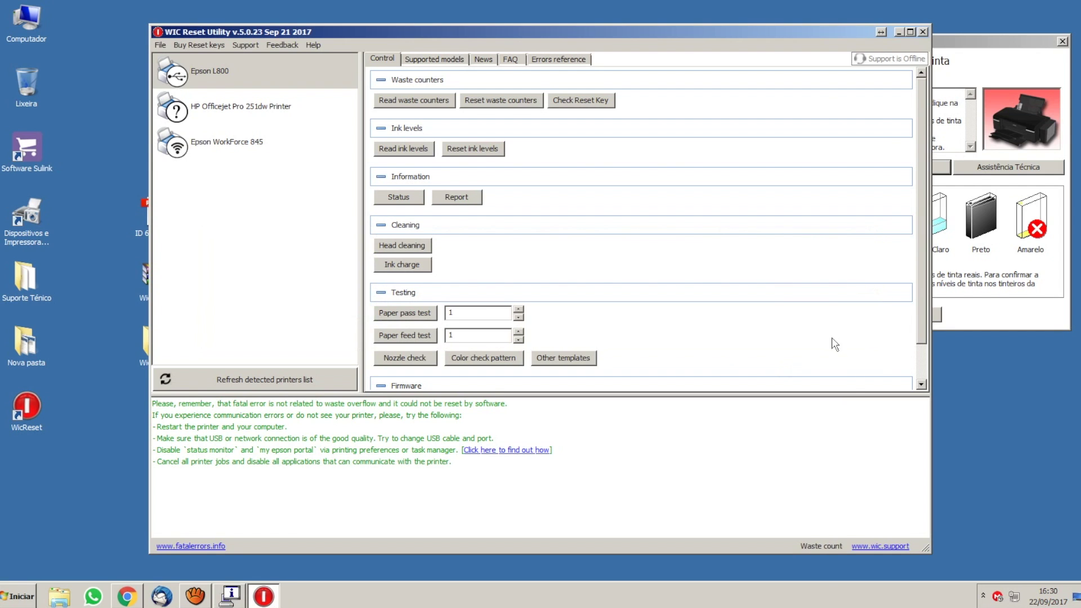
Step: Reset the Epson L800's ink levels and read them again to verify the reset
{"action": "left_click", "coordinate": [466, 149]}
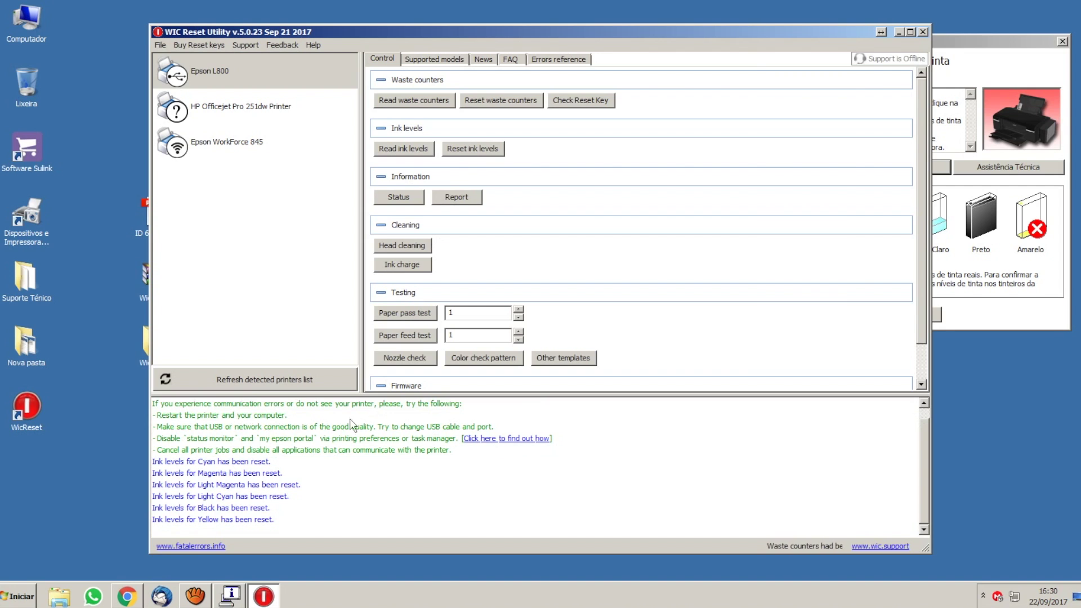
{"action": "left_click", "coordinate": [391, 150]}
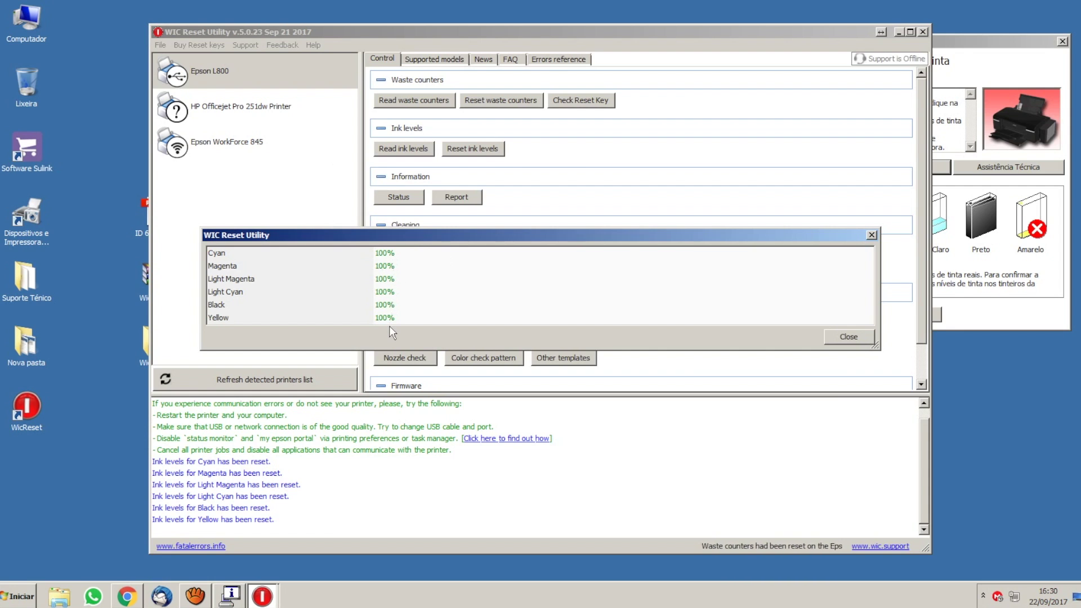
{"action": "left_click", "coordinate": [845, 338]}
Step: Check the L800's status message and approximate ink levels in EPSON Status Monitor 3, then return to WIC Reset Utility
{"action": "left_click", "coordinate": [969, 43]}
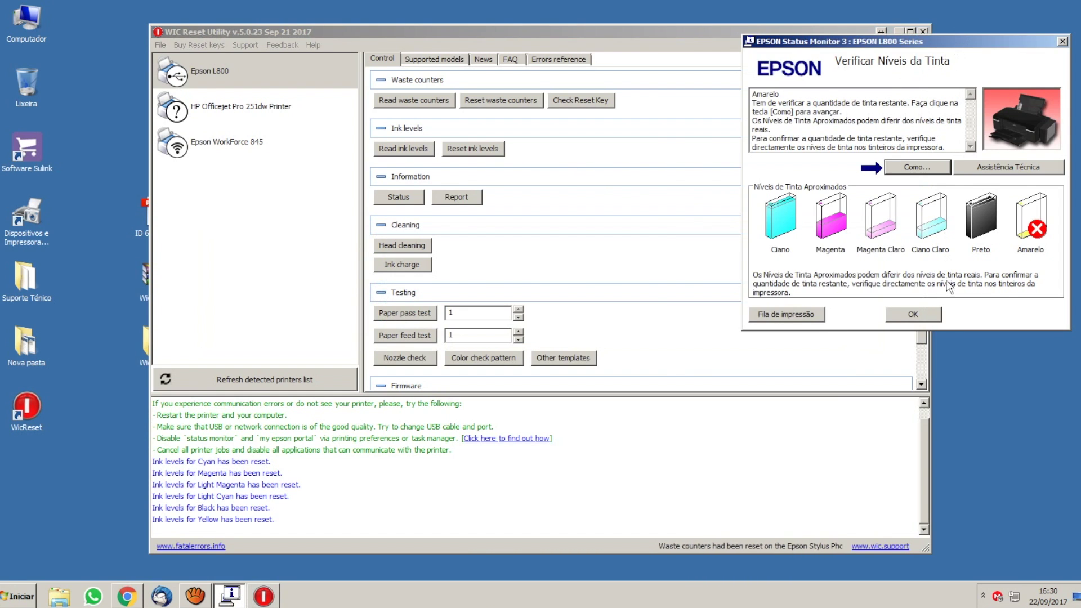
{"action": "left_click_drag", "start_coordinate": [798, 95], "coordinate": [735, 90]}
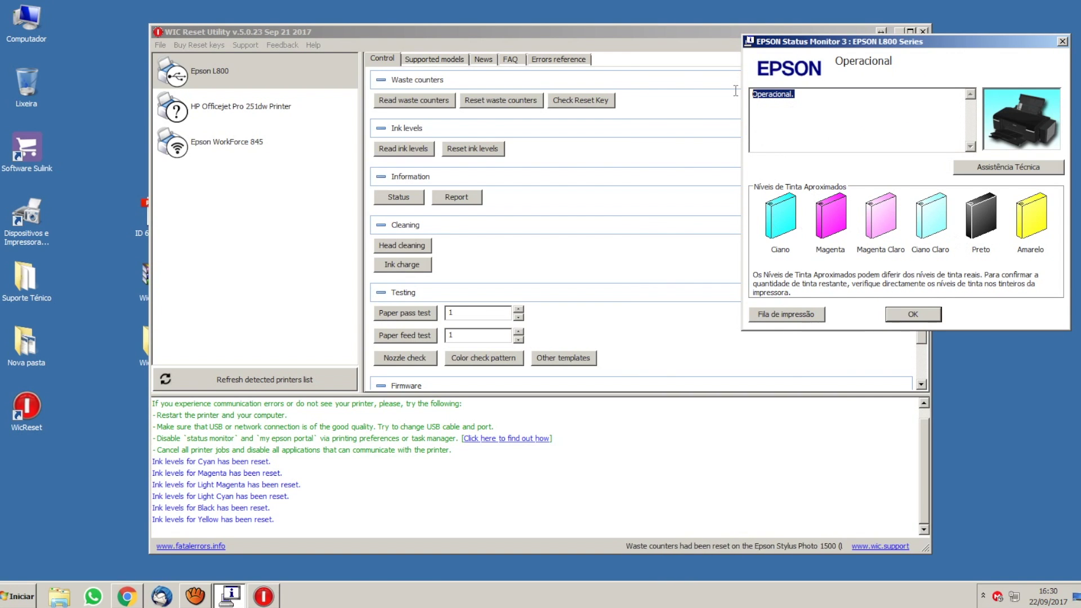
{"action": "left_click", "coordinate": [808, 109]}
{"action": "left_click", "coordinate": [551, 41]}
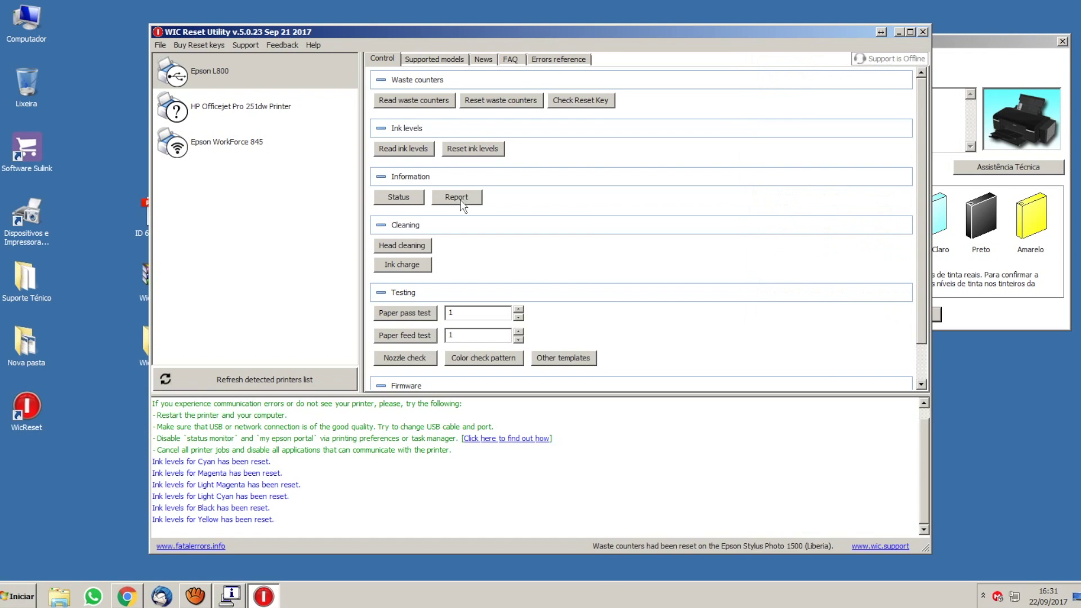
{"action": "left_click", "coordinate": [968, 85]}
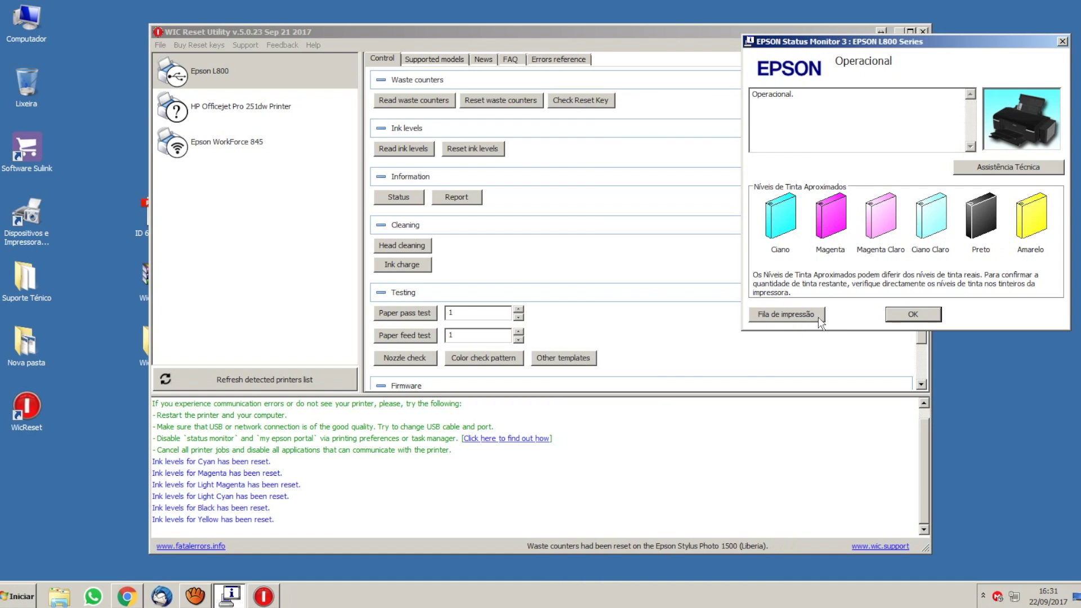
{"action": "left_click_drag", "start_coordinate": [951, 51], "coordinate": [936, 48]}
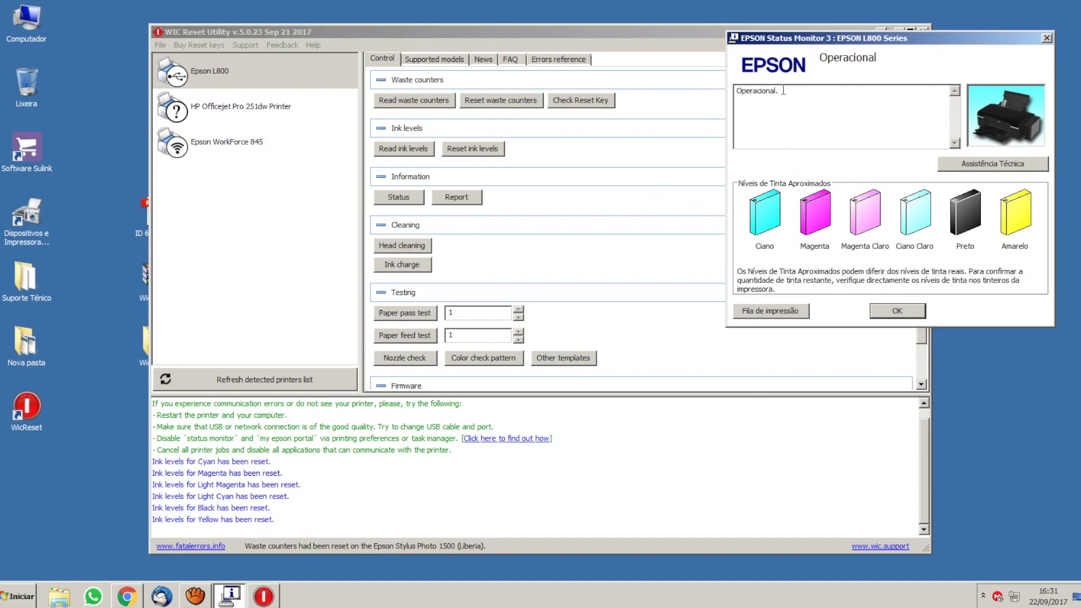
{"action": "left_click_drag", "start_coordinate": [783, 90], "coordinate": [712, 78]}
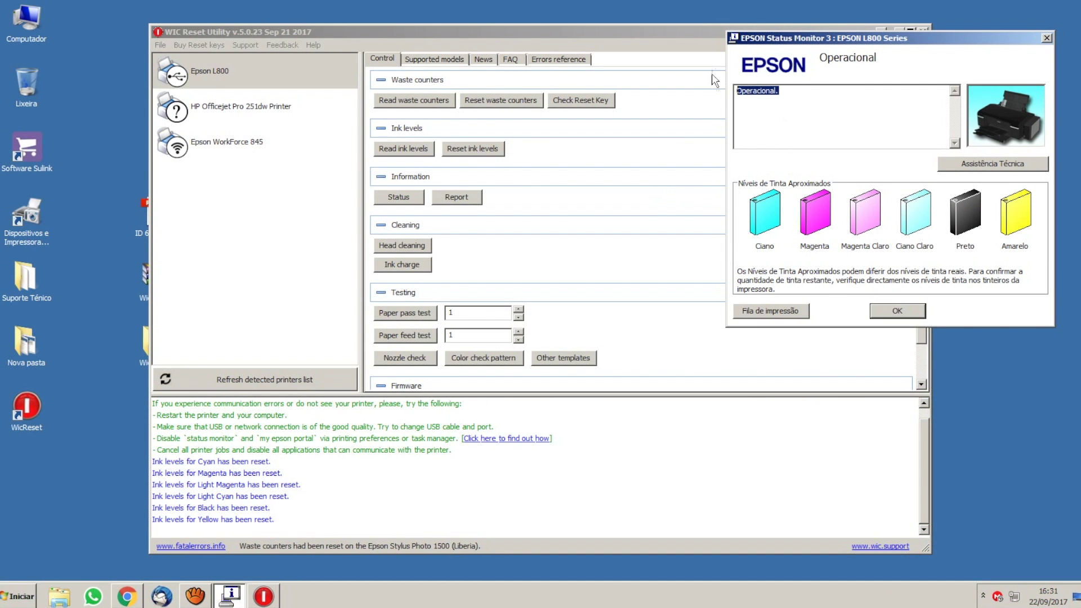
{"action": "left_click", "coordinate": [461, 271]}
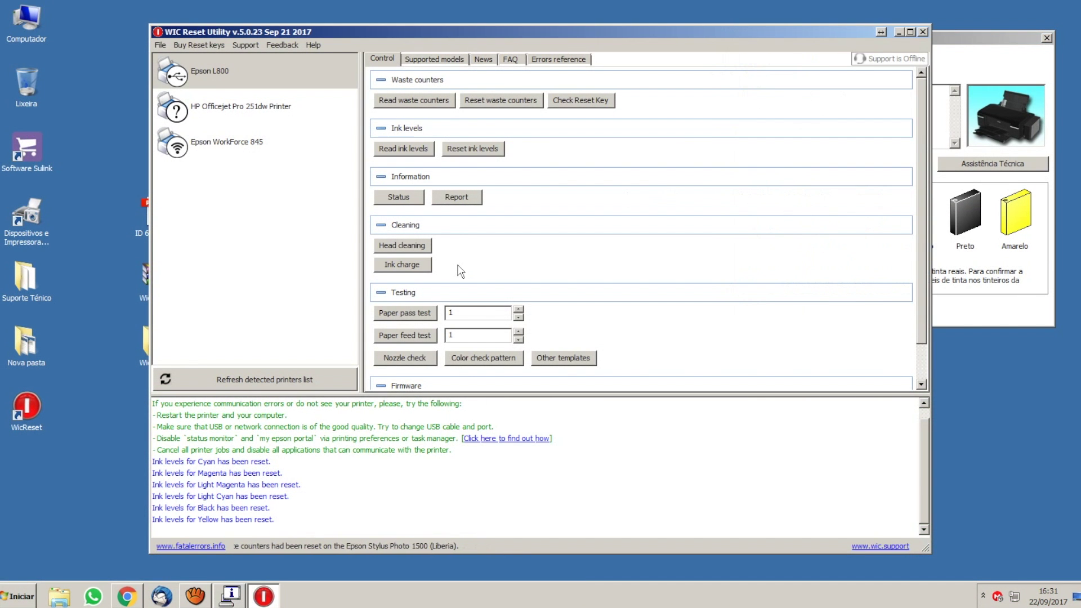
Step: Read the Epson L800's waste counters and open the key prompt for resetting them
{"action": "left_click", "coordinate": [443, 102]}
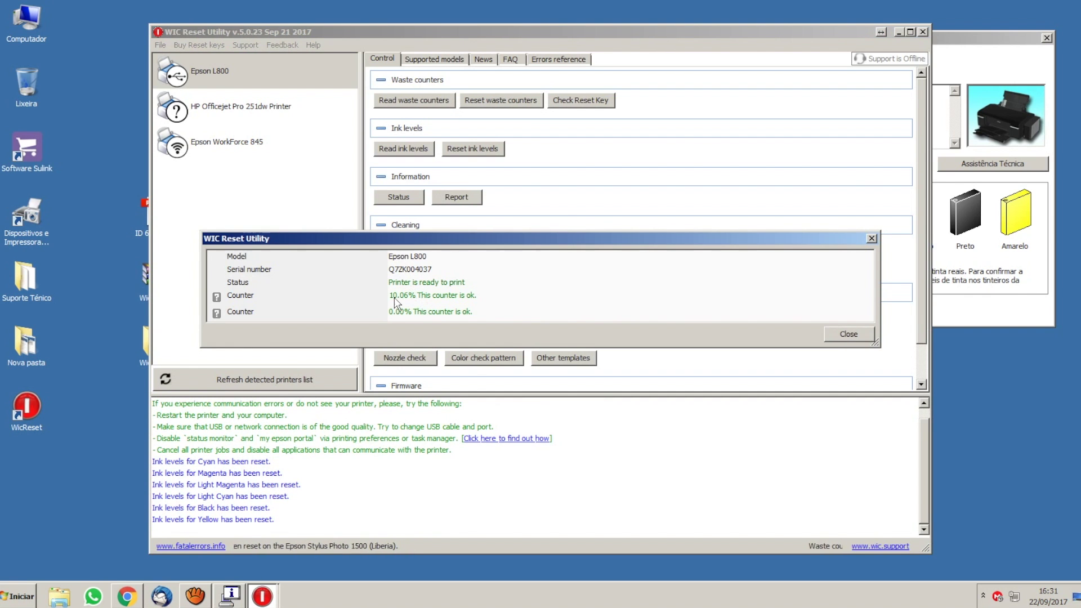
{"action": "left_click", "coordinate": [832, 338]}
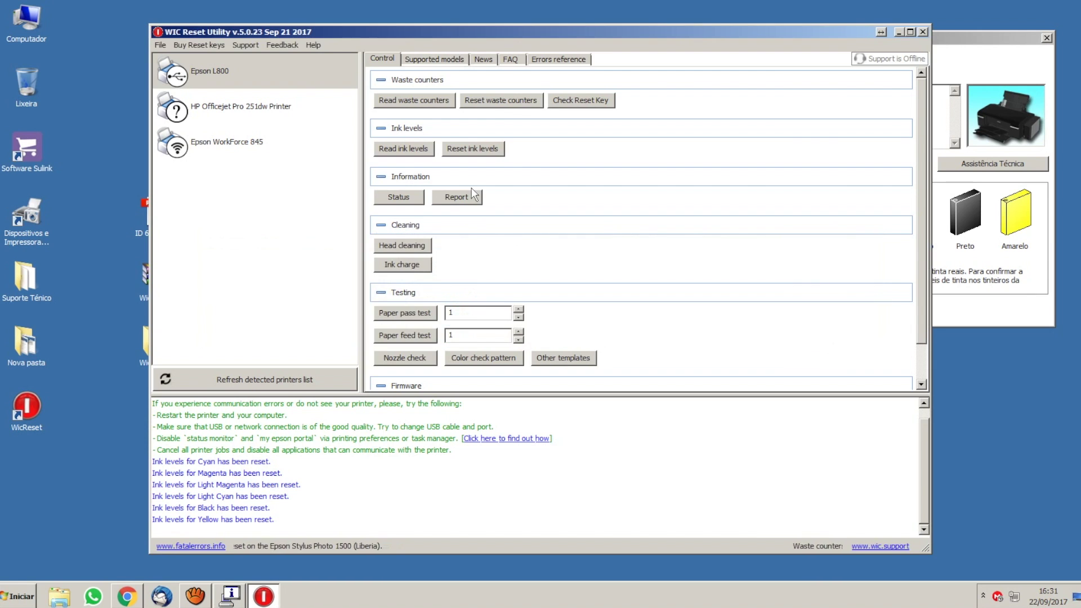
{"action": "left_click", "coordinate": [500, 104]}
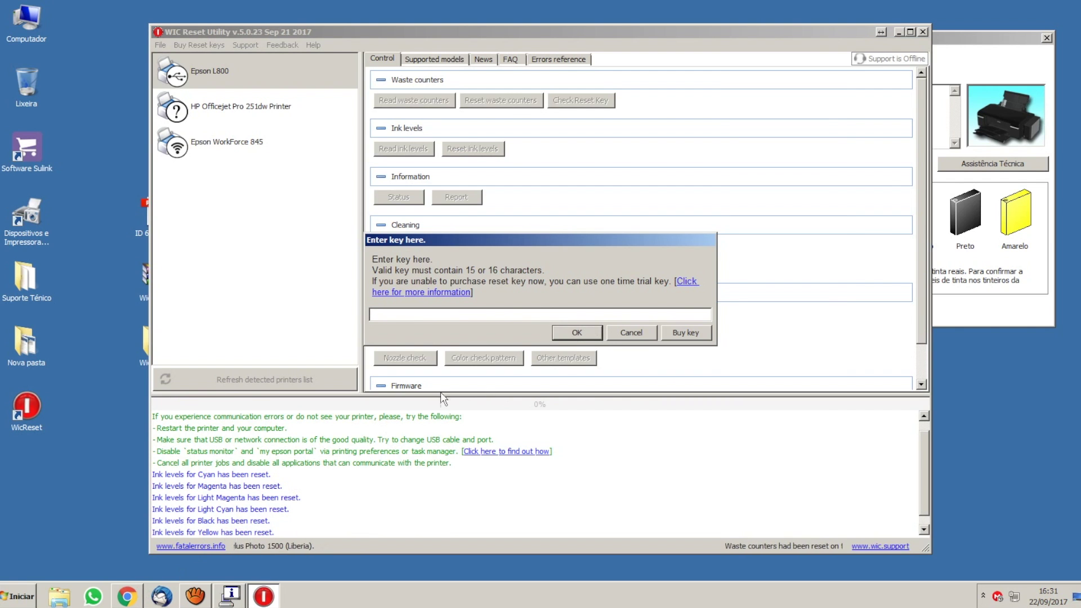
Step: Switch to Chrome and view the WIC Reset key offered in the Key's category of the Fórum Sulink store
{"action": "left_click", "coordinate": [128, 595]}
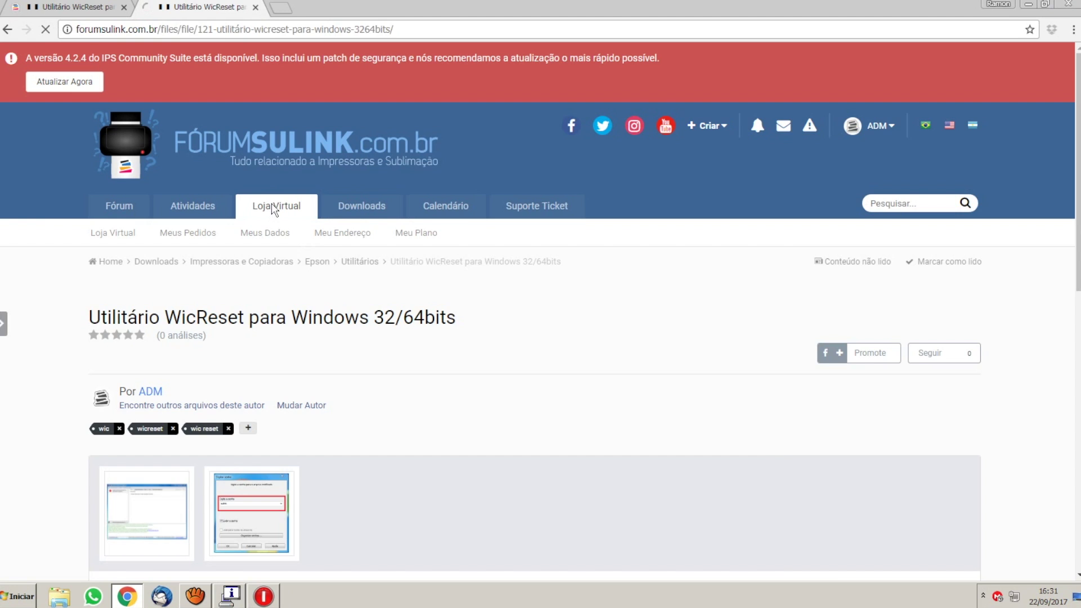
{"action": "left_click", "coordinate": [279, 212]}
{"action": "scroll", "coordinate": [289, 219], "scroll_direction": "down", "scroll_amount": 2}
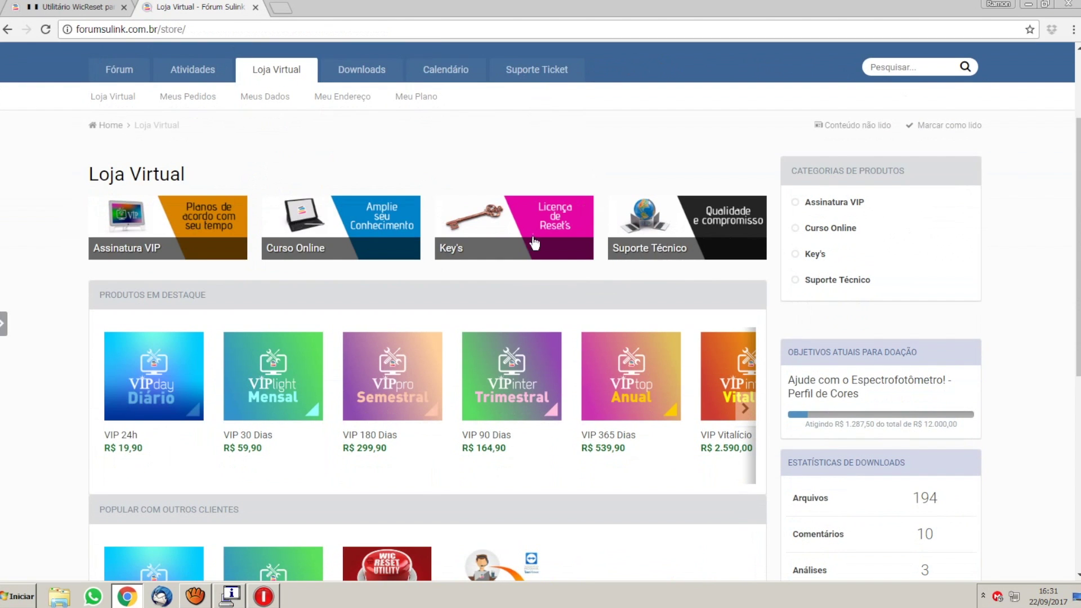
{"action": "left_click", "coordinate": [487, 235]}
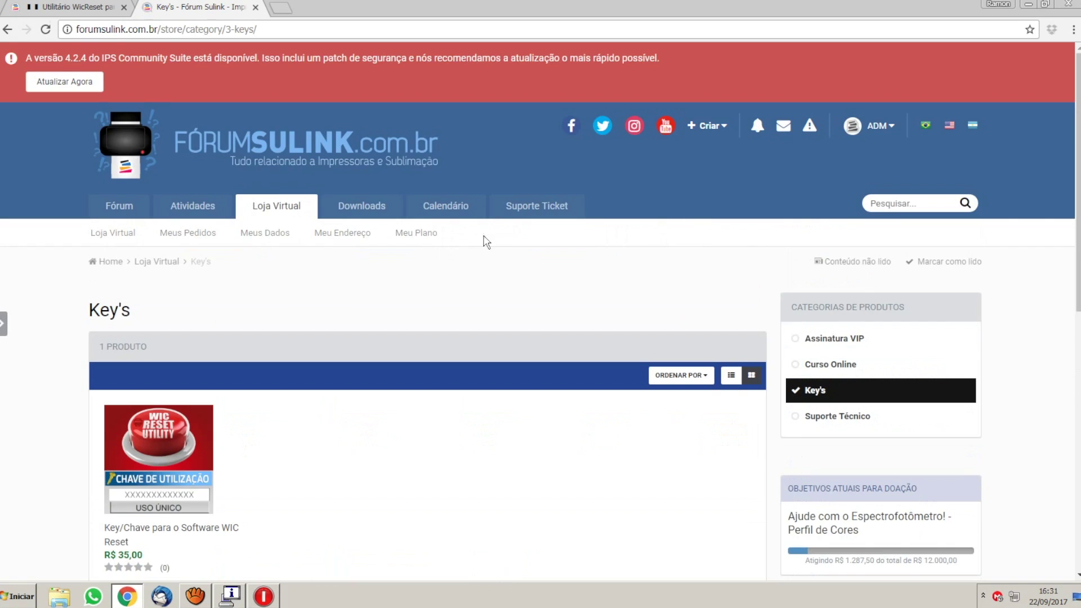
{"action": "scroll", "coordinate": [304, 262], "scroll_direction": "down", "scroll_amount": 3}
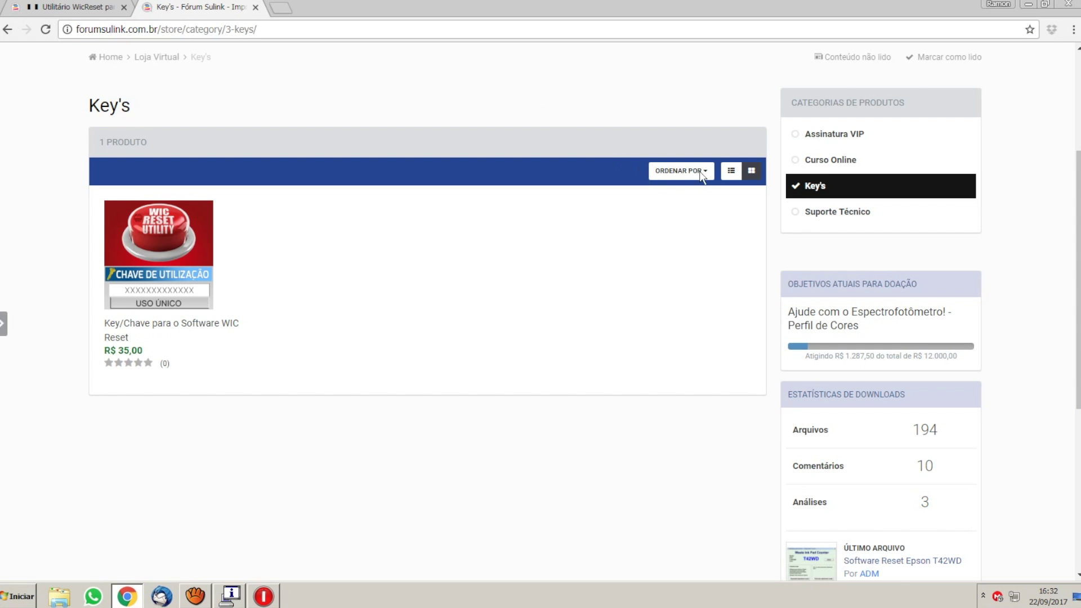
{"action": "scroll", "coordinate": [698, 236], "scroll_direction": "up", "scroll_amount": 3}
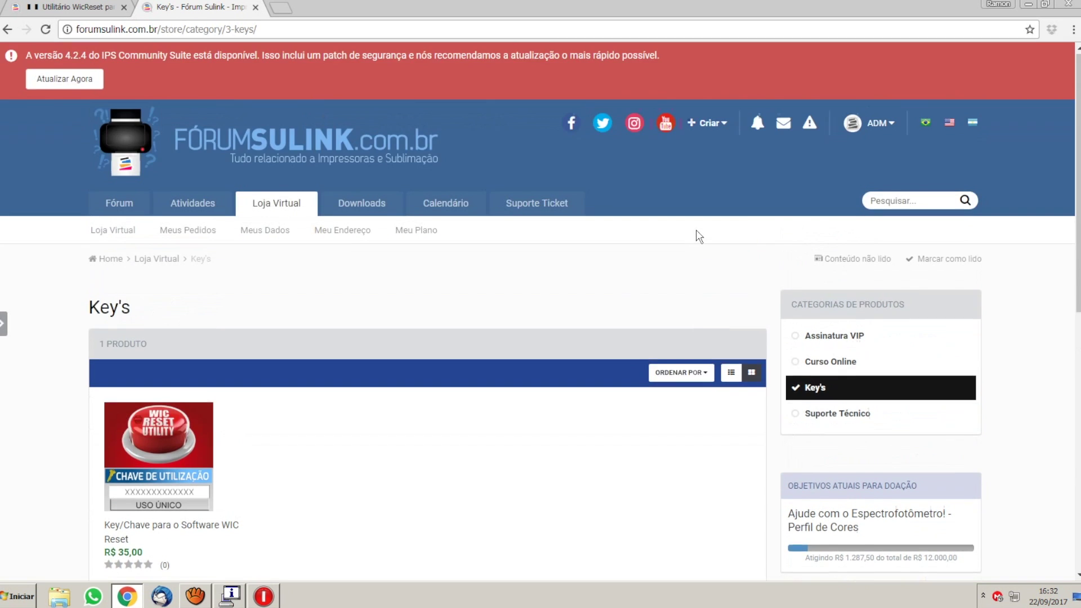
Step: Browse the Epson inkjet Reseters downloads and examine the description page of Software Reset Epson L805 (License ID)
{"action": "left_click", "coordinate": [370, 206]}
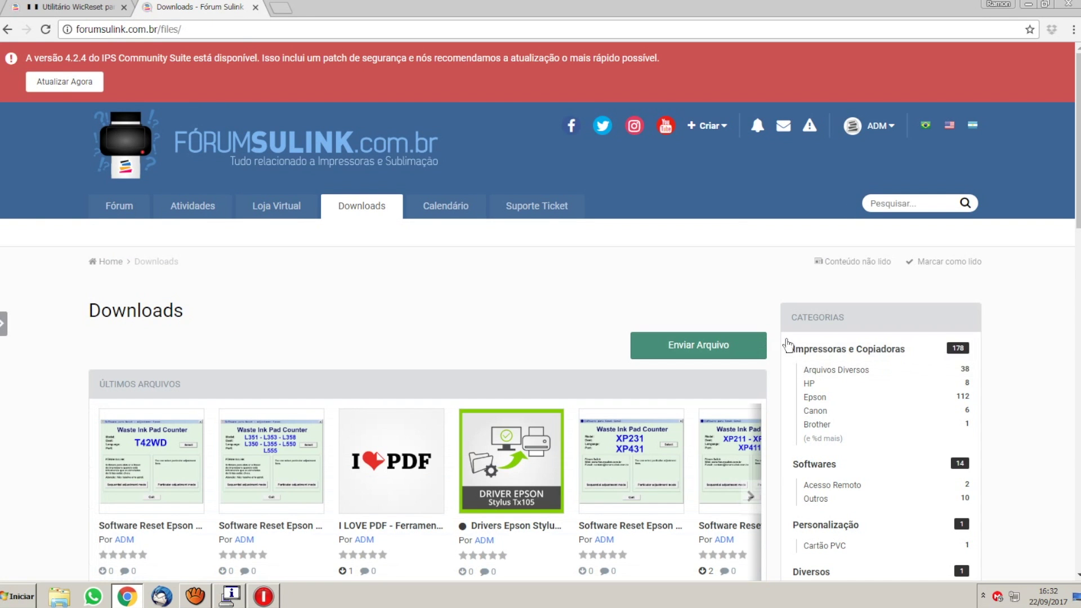
{"action": "left_click", "coordinate": [816, 397]}
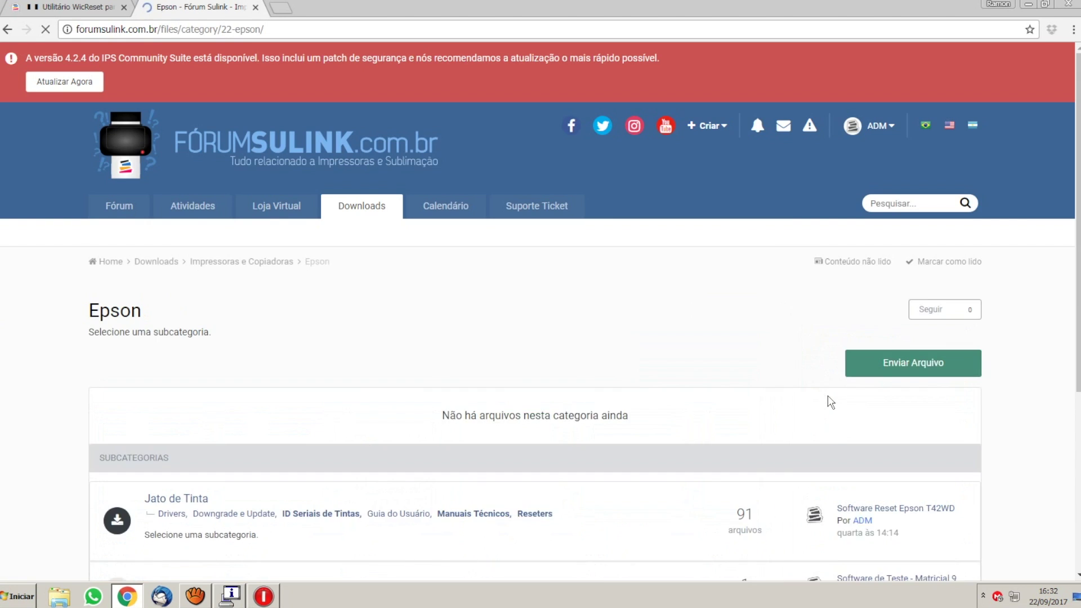
{"action": "scroll", "coordinate": [410, 367], "scroll_direction": "down", "scroll_amount": 4}
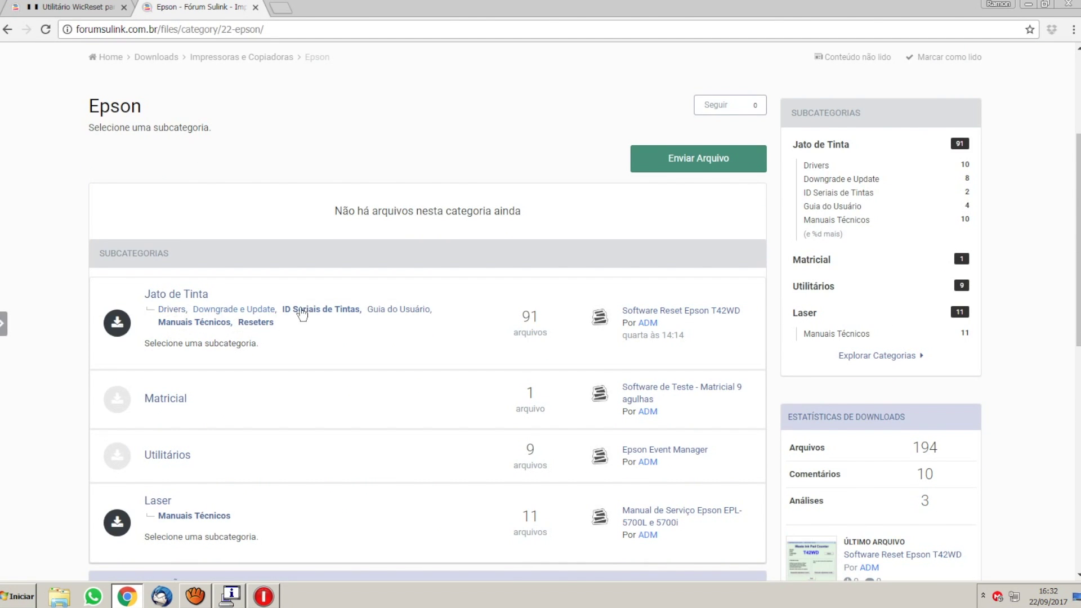
{"action": "left_click", "coordinate": [253, 323]}
{"action": "scroll", "coordinate": [259, 327], "scroll_direction": "down", "scroll_amount": 15}
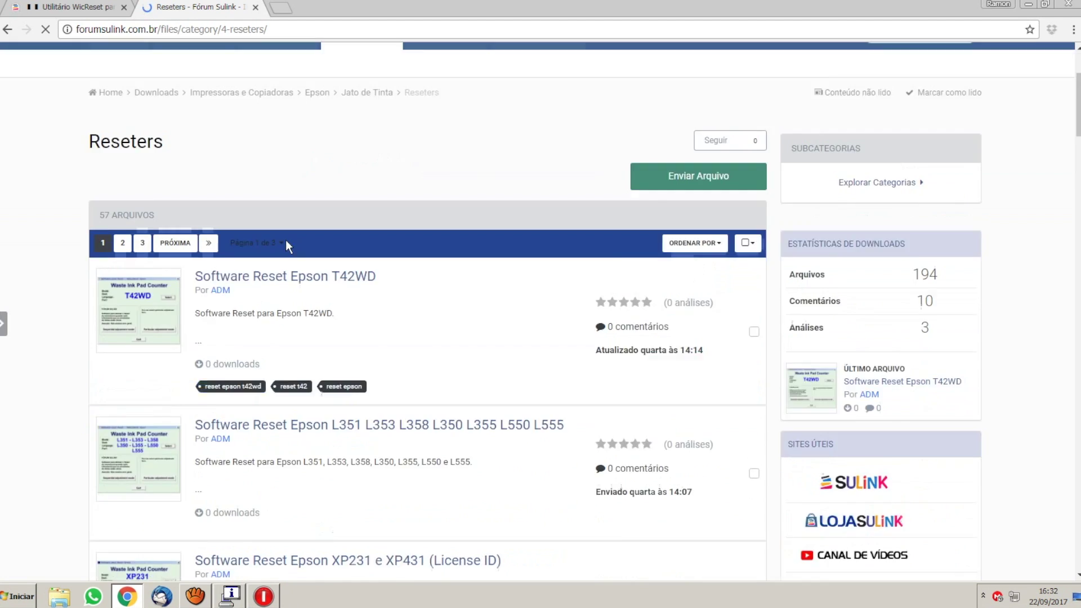
{"action": "scroll", "coordinate": [364, 198], "scroll_direction": "down", "scroll_amount": 5}
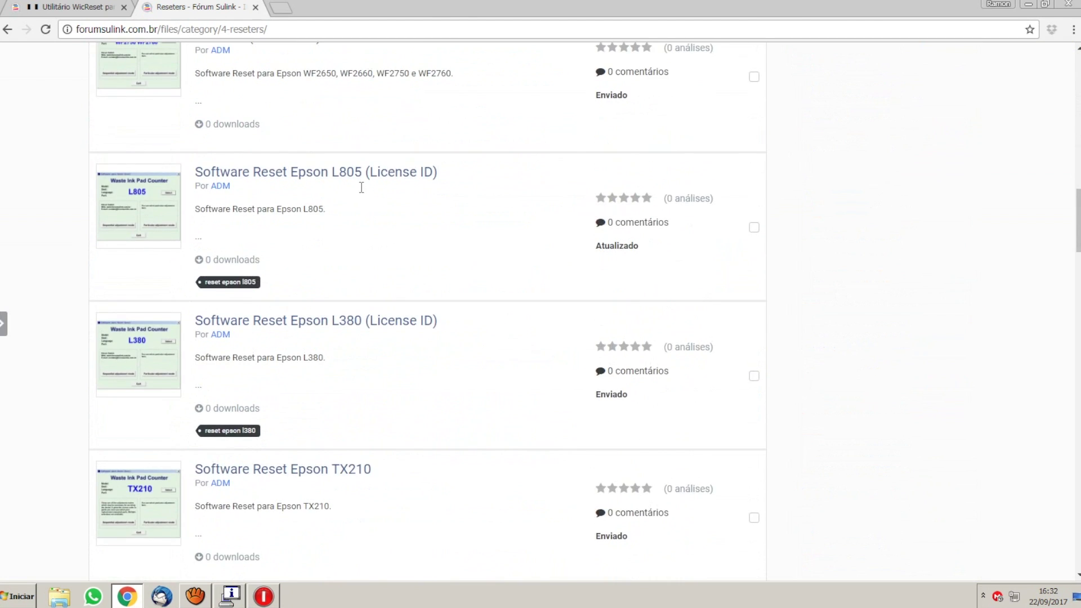
{"action": "scroll", "coordinate": [333, 133], "scroll_direction": "up", "scroll_amount": 1}
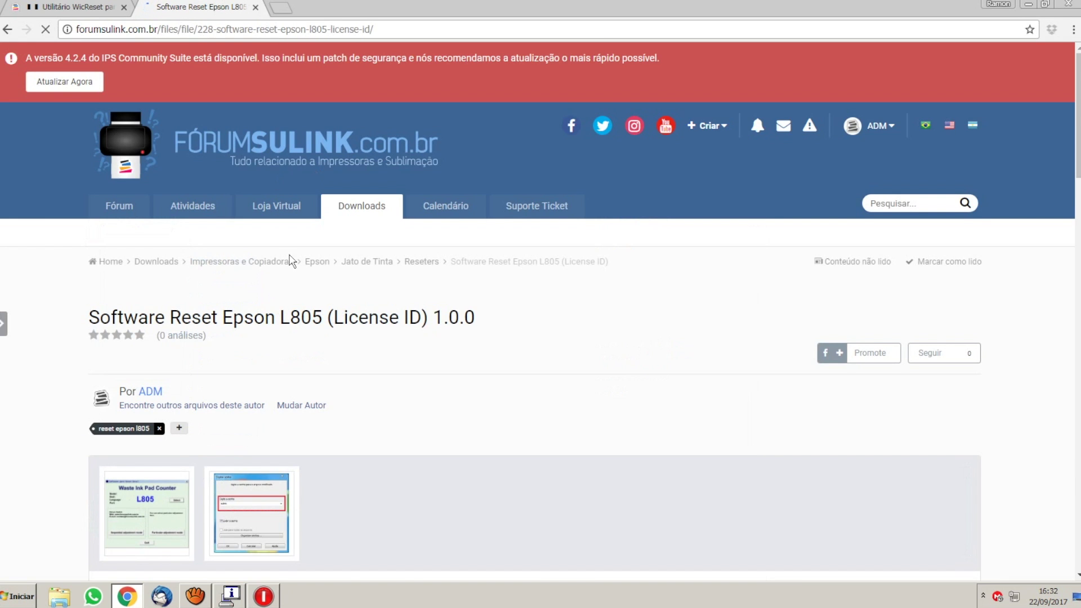
{"action": "scroll", "coordinate": [99, 239], "scroll_direction": "down", "scroll_amount": 5}
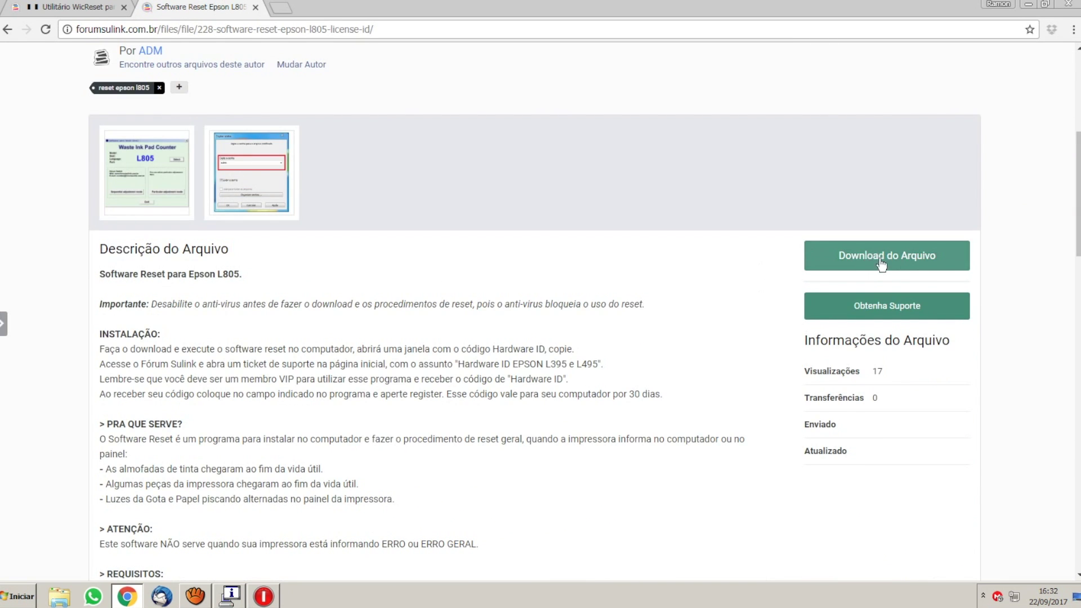
{"action": "scroll", "coordinate": [630, 242], "scroll_direction": "up", "scroll_amount": 6}
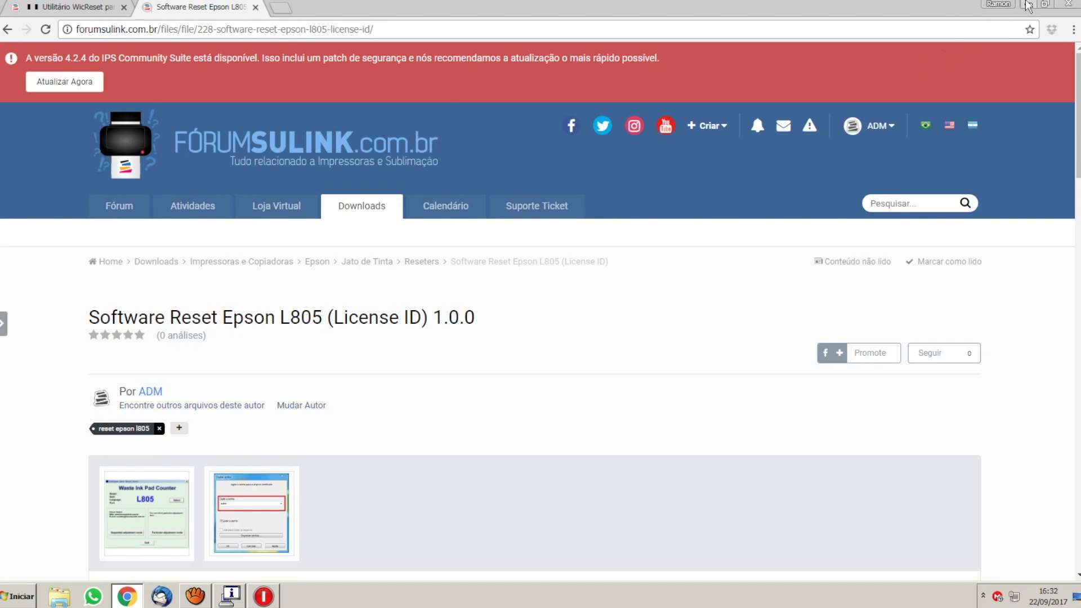
Step: Return to WIC Reset Utility, cancel the waste counter key prompt and run a nozzle check on the Epson L800
{"action": "left_click", "coordinate": [1028, 4]}
{"action": "left_click", "coordinate": [647, 331]}
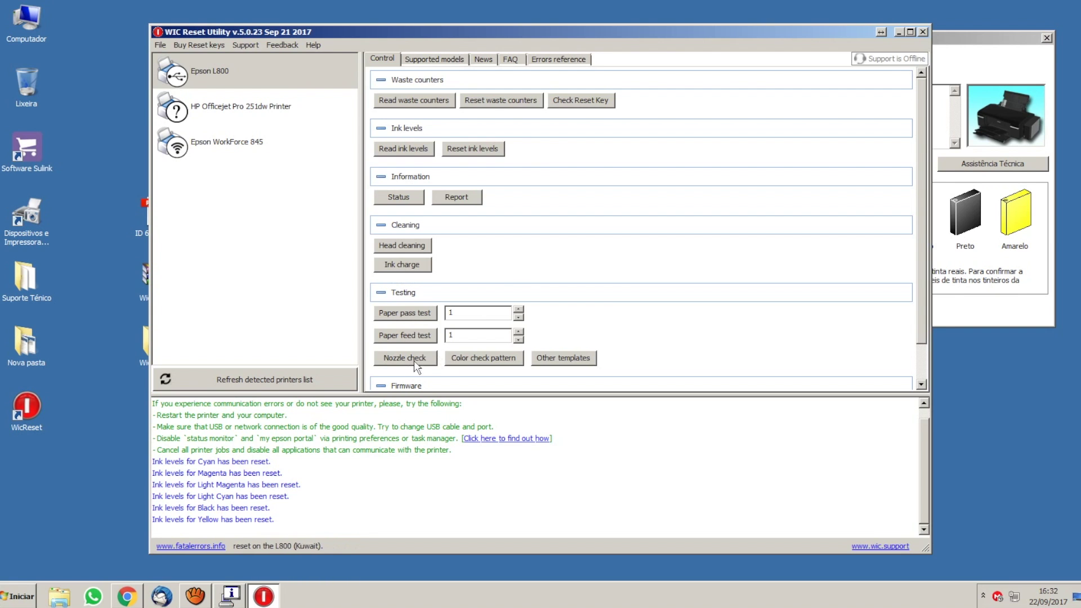
{"action": "left_click", "coordinate": [400, 359]}
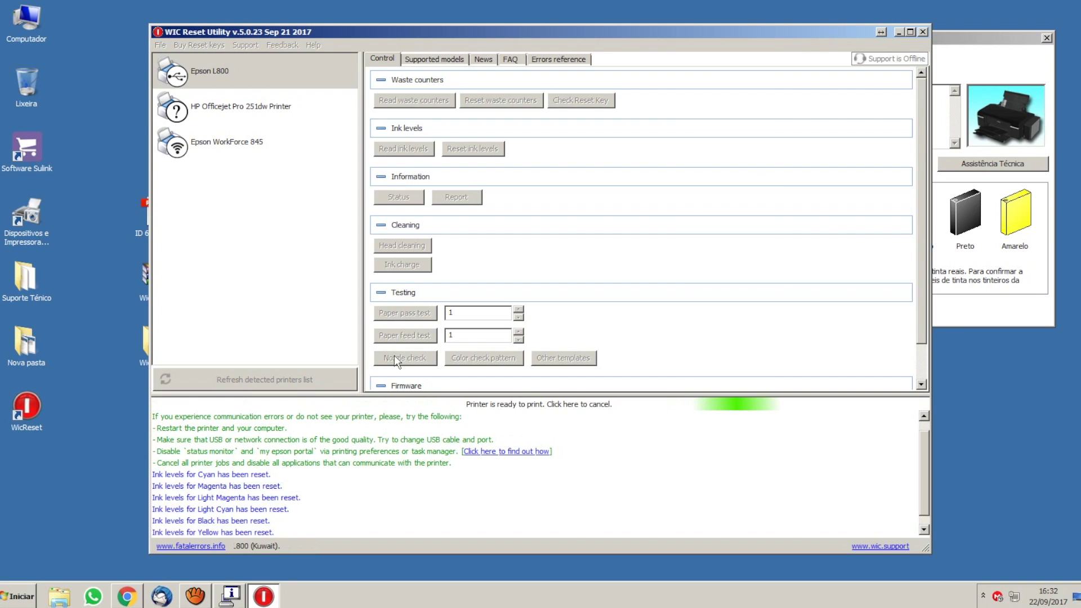
Step: Examine the L800's printing status in EPSON Status Monitor 3 and the communication messages in the WIC Reset Utility log
{"action": "left_click", "coordinate": [1008, 45]}
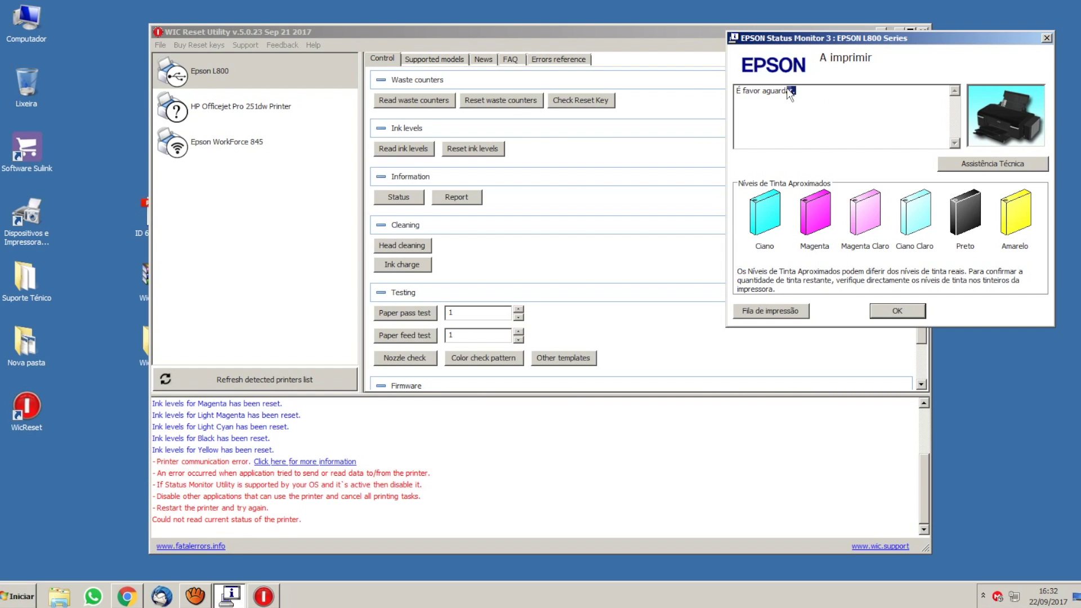
{"action": "left_click_drag", "start_coordinate": [790, 93], "coordinate": [882, 160]}
{"action": "left_click", "coordinate": [395, 441]}
{"action": "left_click", "coordinate": [187, 462]}
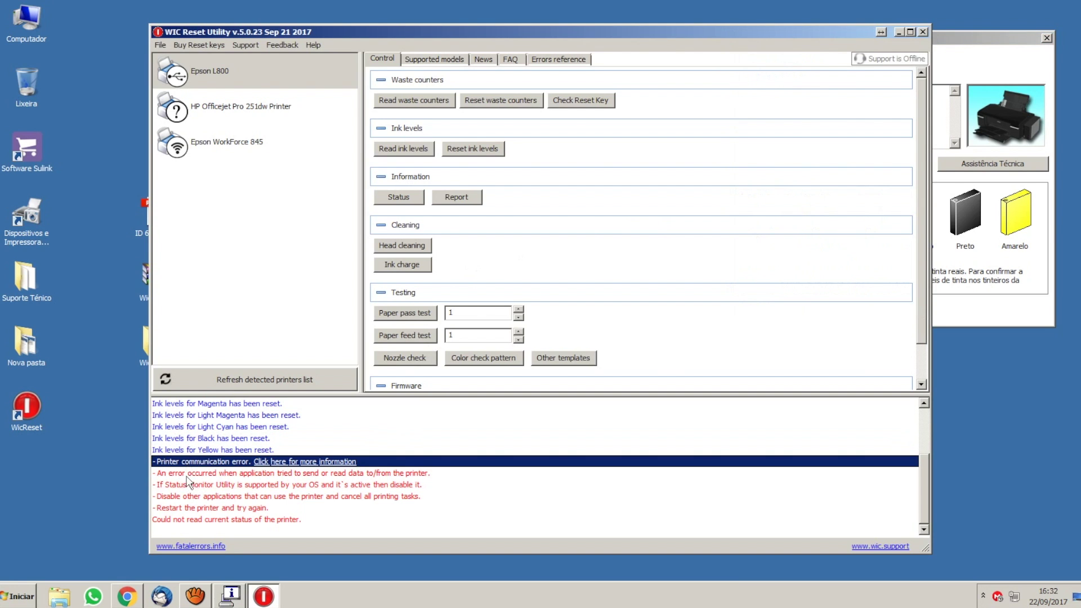